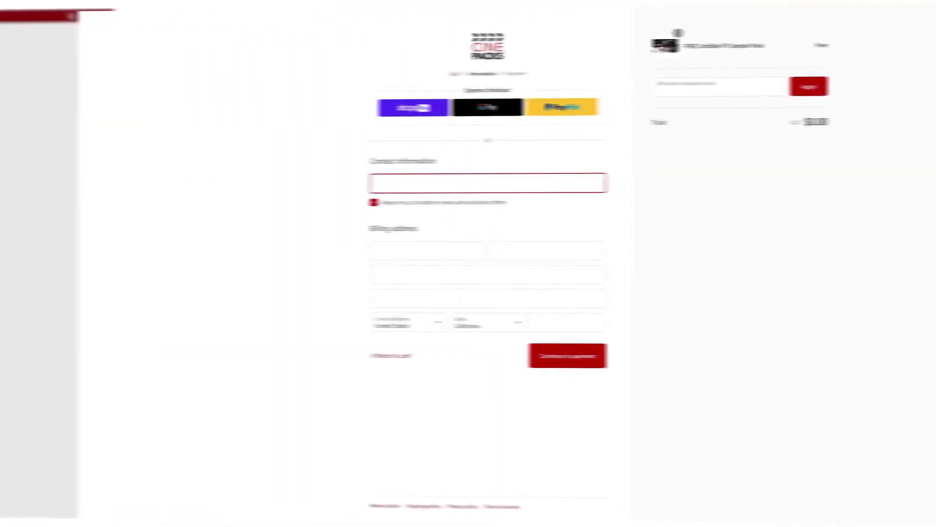
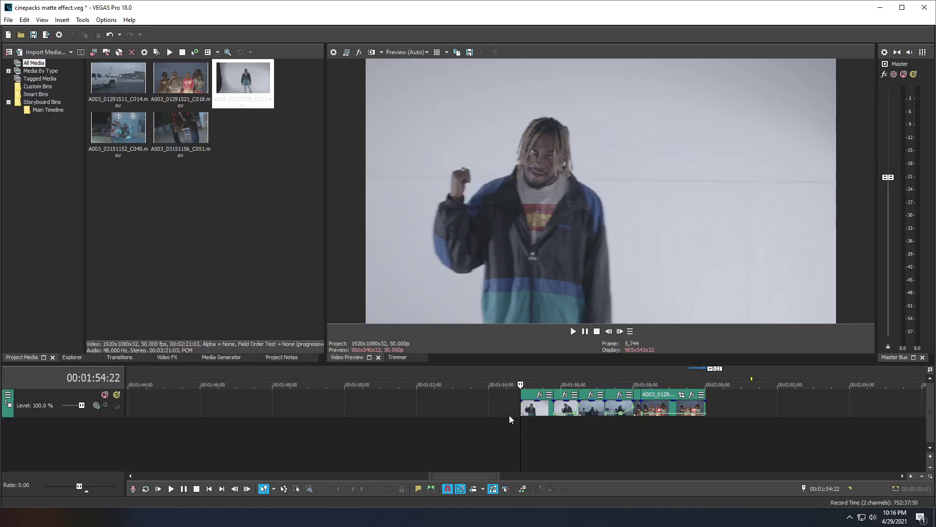
Step: Enter the contact e-mail on the CinePacks checkout, then park the playhead at the clips' start
left_click(508, 413)
left_click(521, 420)
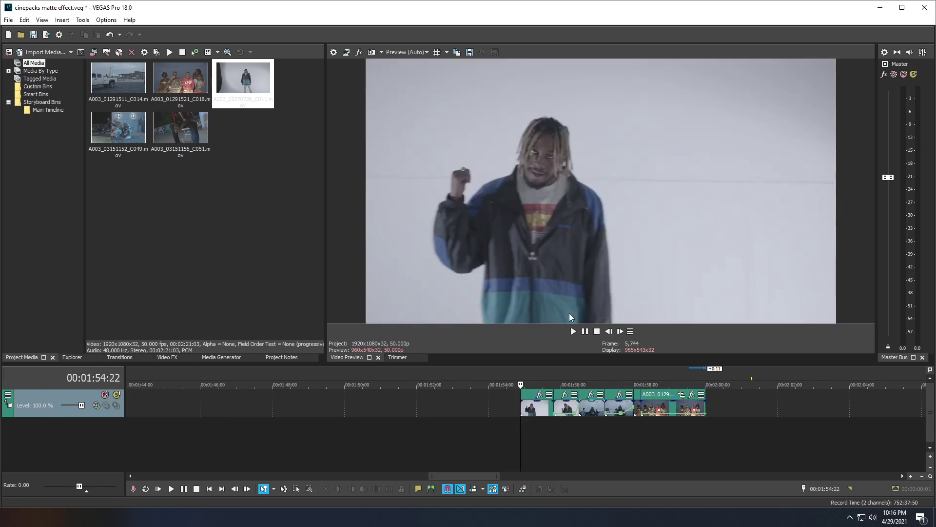
key("space")
left_click(46, 53)
Step: Import Blob Wipe 04 and Impact 01 from CinePacks FREE Glow FX > Glow FX Transition FX SAMPLE
double_click(132, 116)
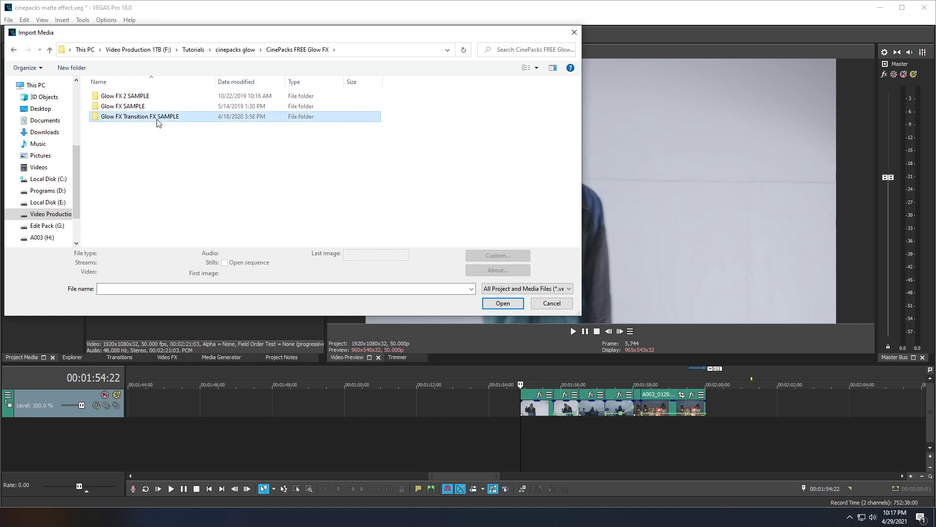
double_click(166, 117)
left_click_drag(104, 161, 186, 110)
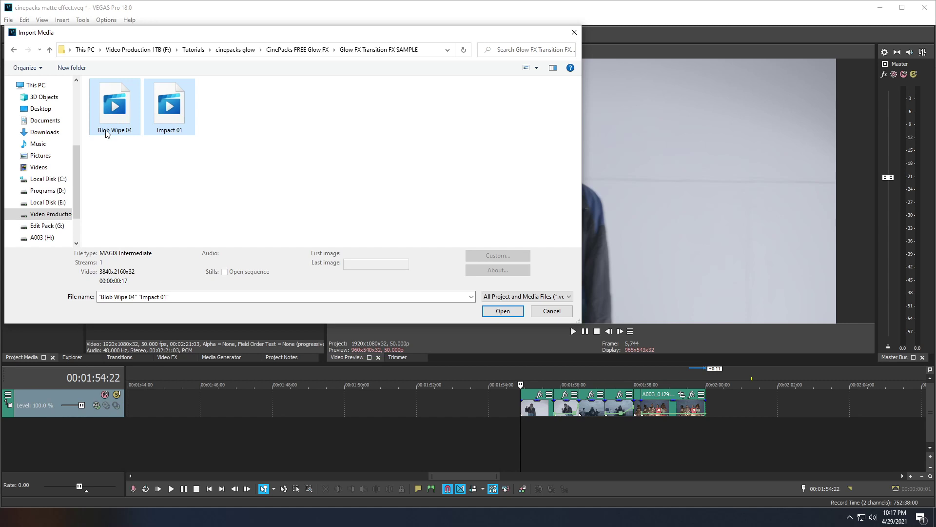
left_click(503, 310)
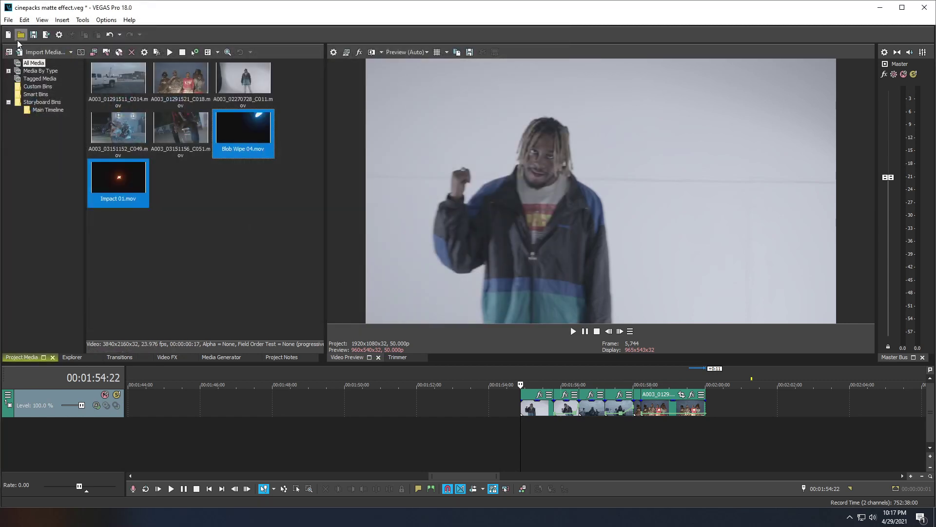
Step: Import the clips from the Glow FX SAMPLE folder, including Demon Face
left_click(42, 53)
left_click(298, 49)
left_click(149, 106)
double_click(149, 106)
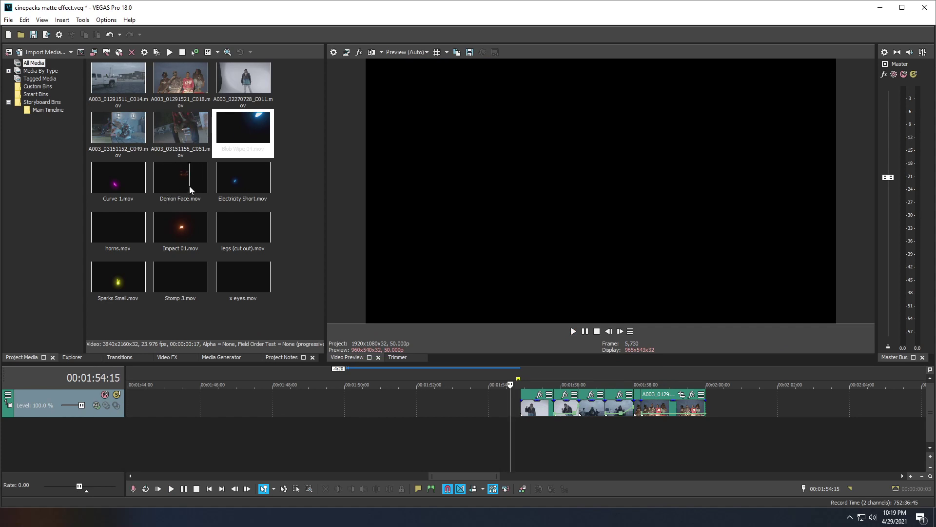
left_click(189, 186)
Step: Return the playhead to the start of the performer clips
left_click(521, 427)
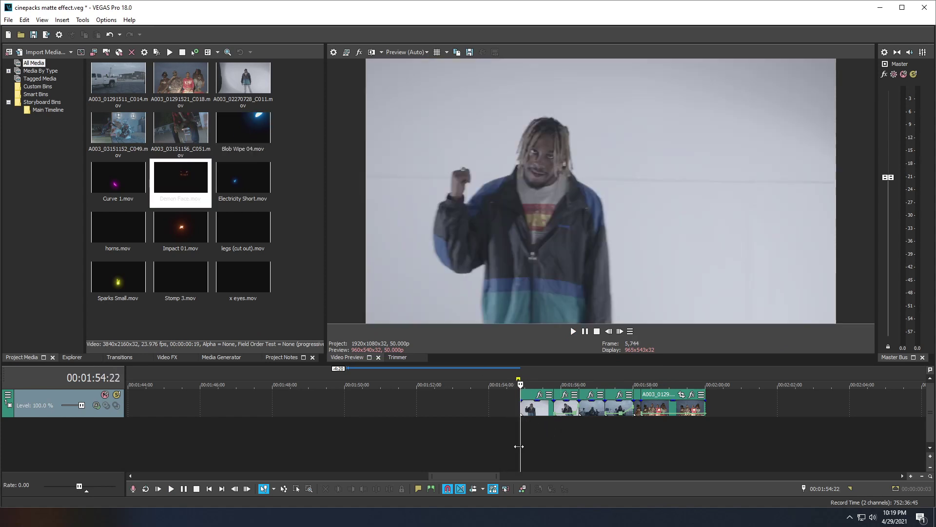
scroll(538, 426, "up", 2)
scroll(536, 425, "down", 2)
Step: Insert a new video track above the performer clips
right_click(464, 404)
left_click(493, 296)
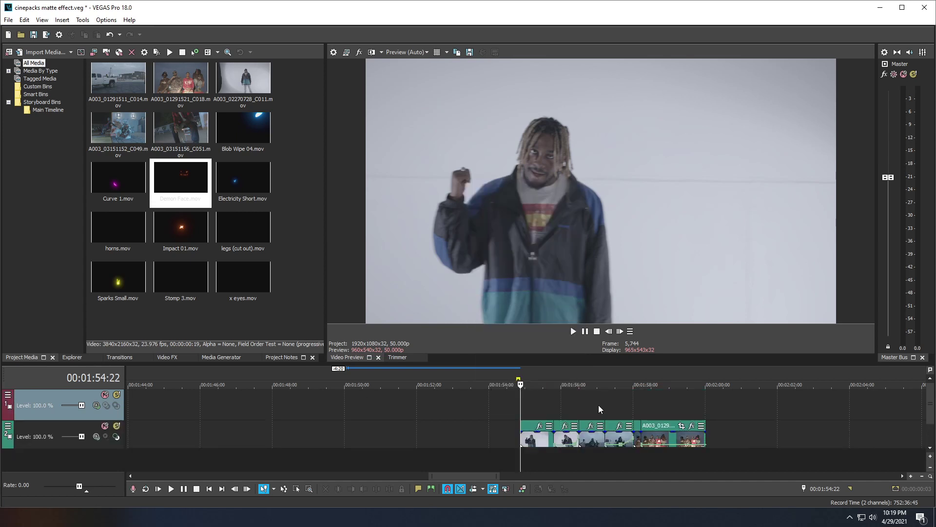
scroll(486, 476, "right", 3)
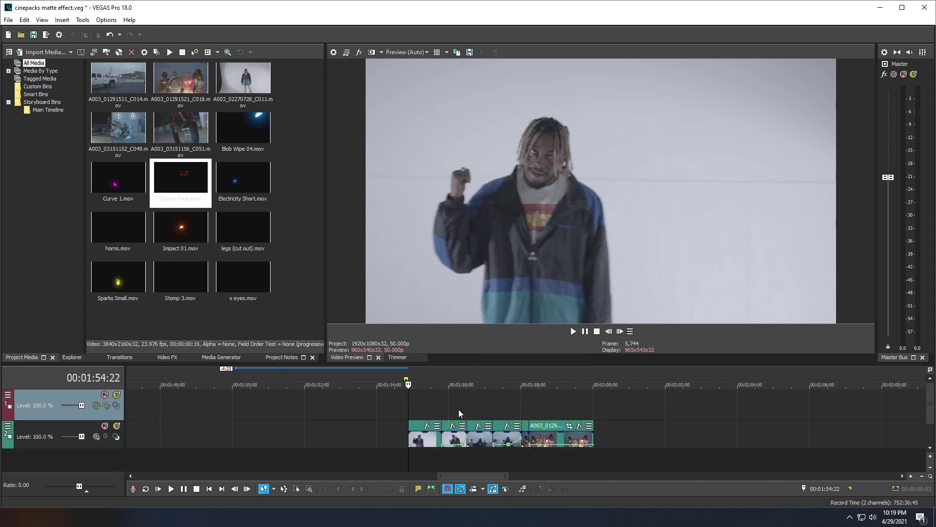
Step: Play back the performer footage, repositioning the playhead around the clip edge
key("space")
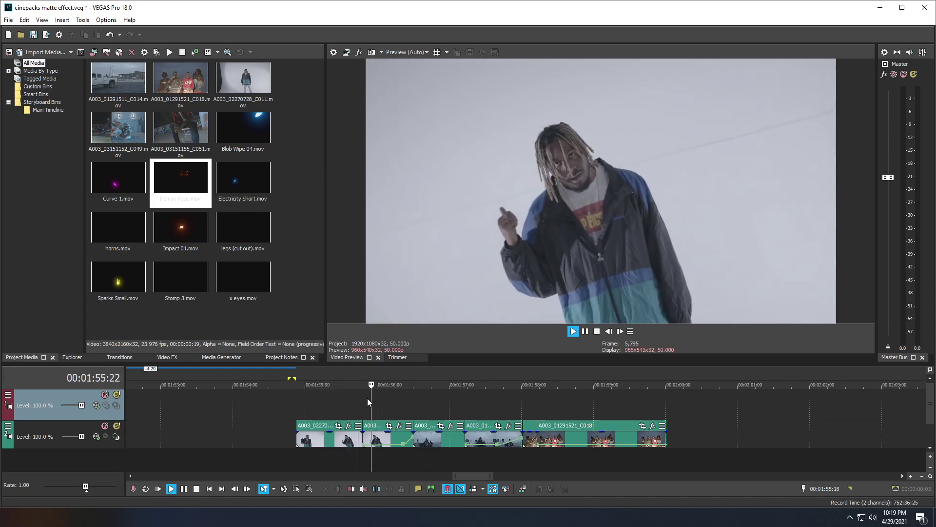
key("space")
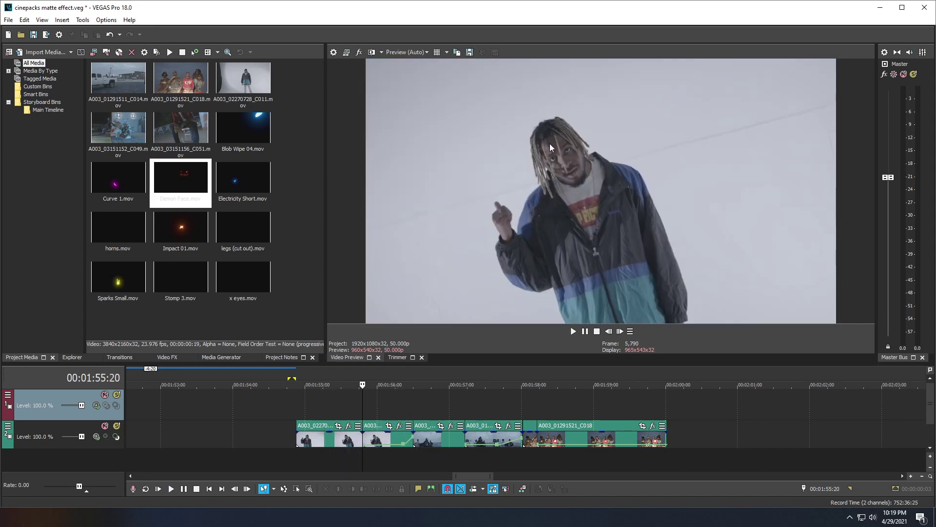
key("space")
key("space")
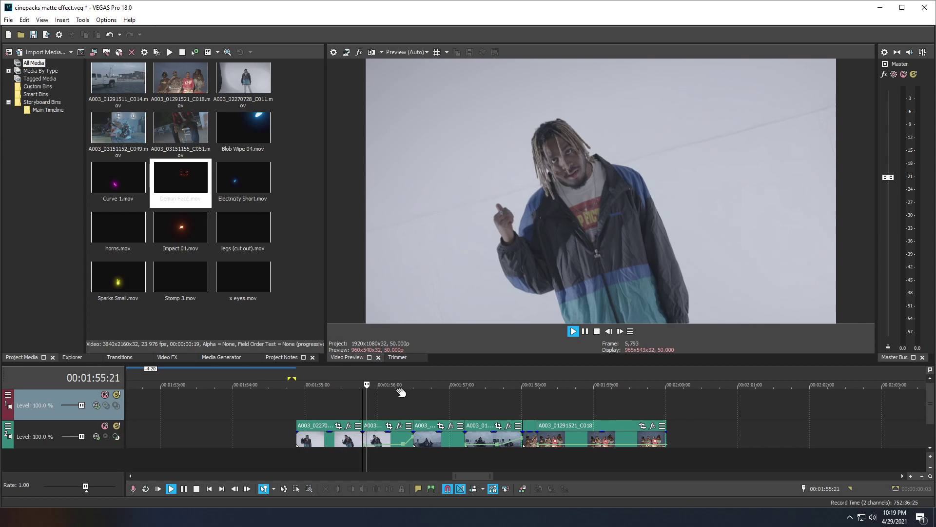
left_click(399, 394)
key("space")
left_click(374, 391)
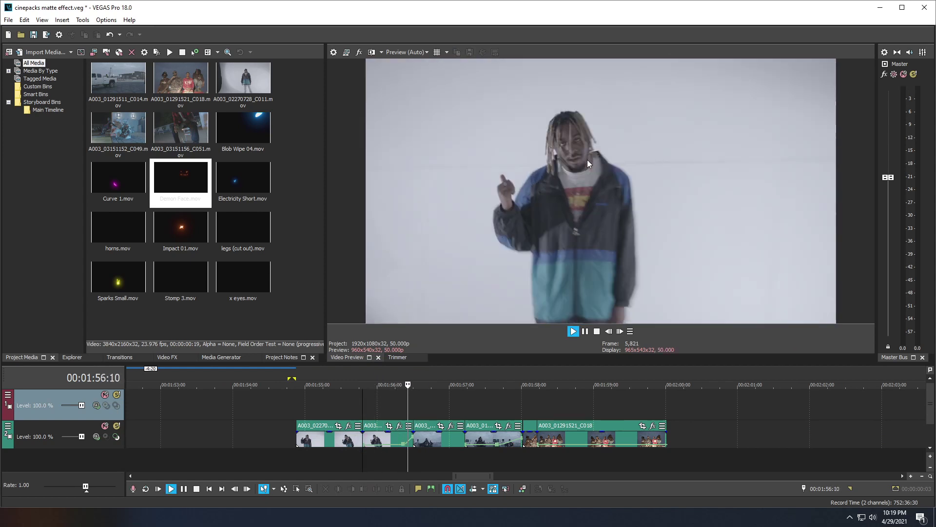
key("space")
key("space")
key("space")
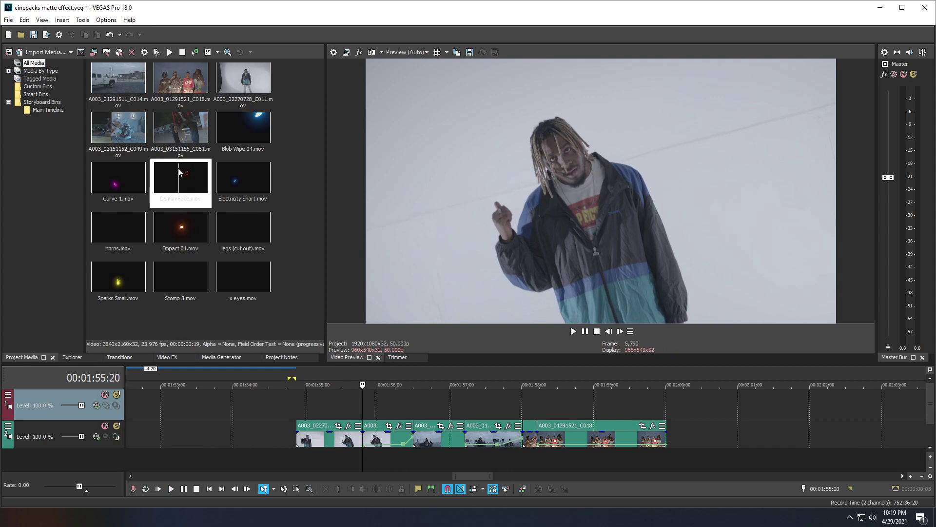
Step: Drop Demon Face.mov onto the top video track at the cursor and preview its glow
left_click_drag(195, 196, 195, 197)
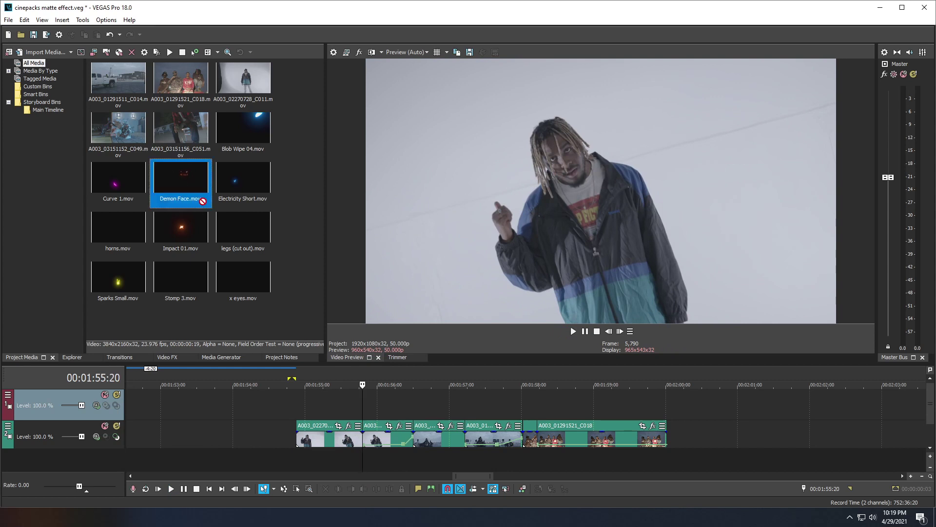
left_click_drag(341, 299, 372, 415)
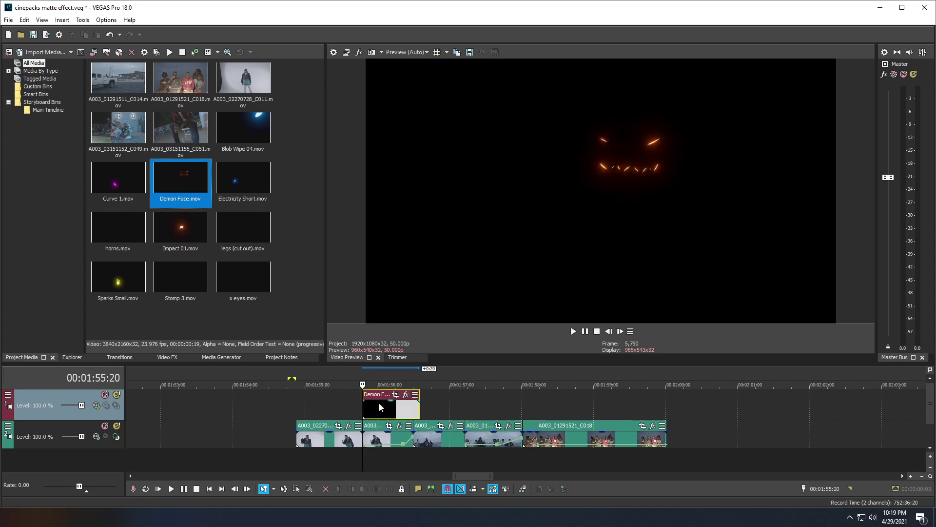
left_click(353, 402)
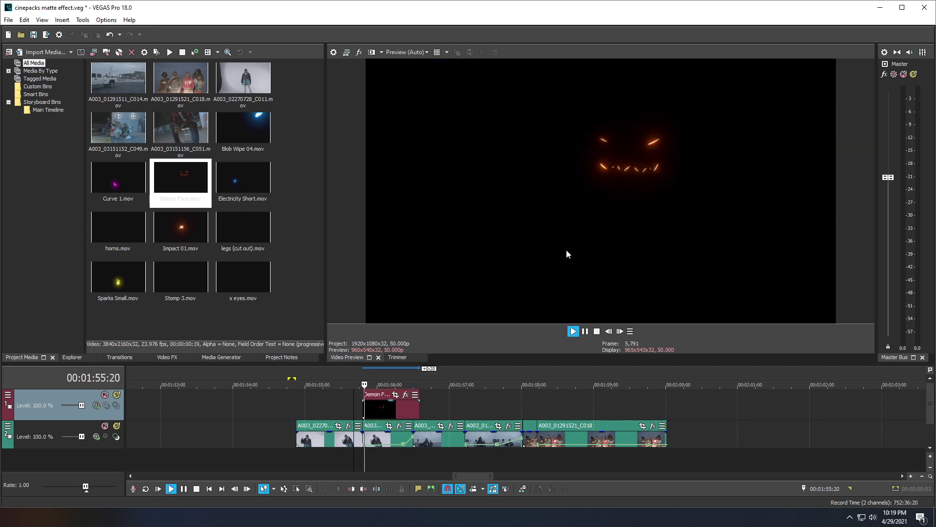
key("space")
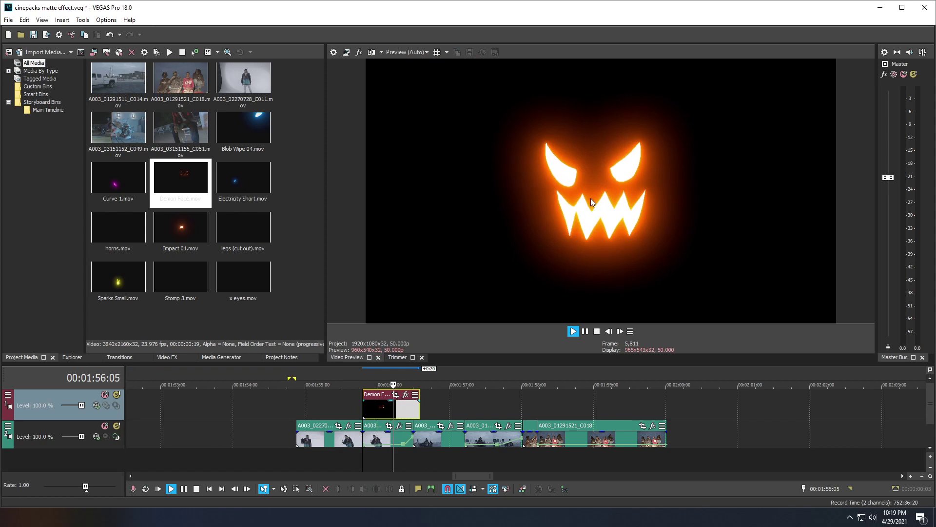
key("space")
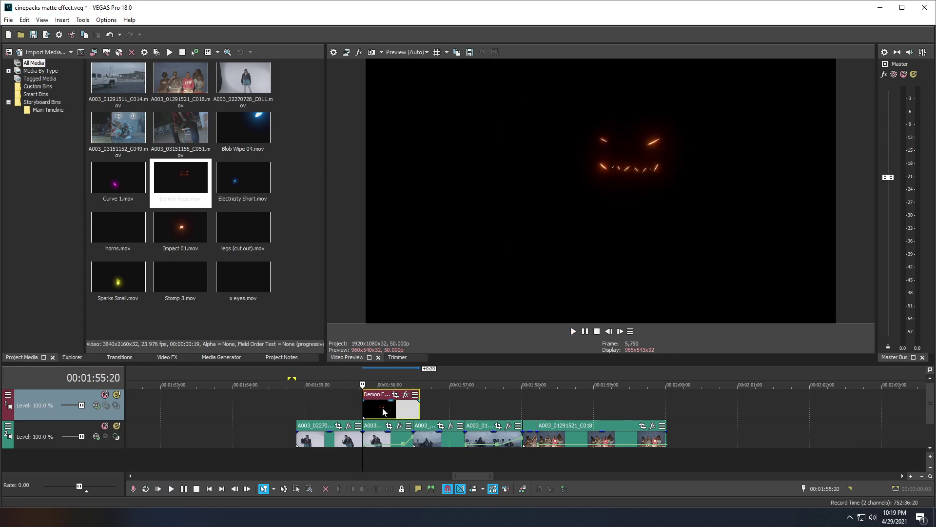
left_click(383, 411)
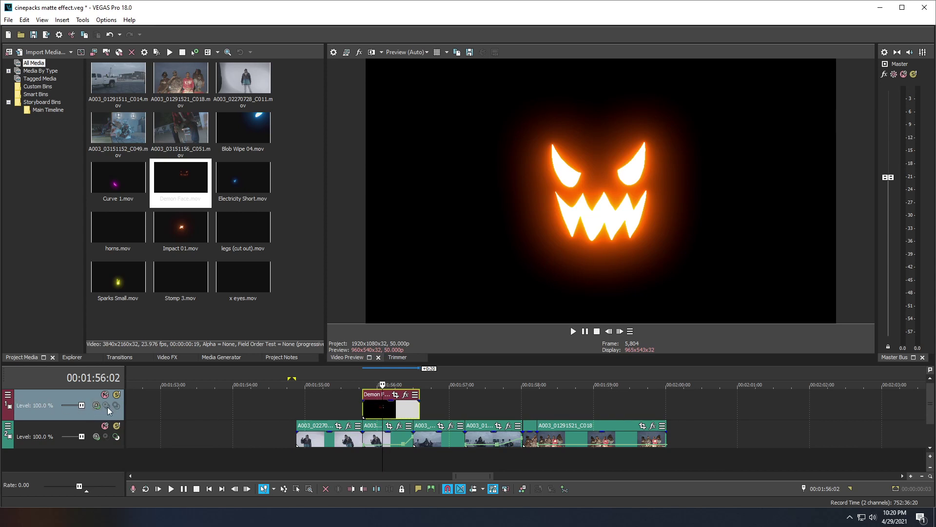
Step: Show the compositing mode button in the track header via Edit Visible Button Set
left_click(8, 395)
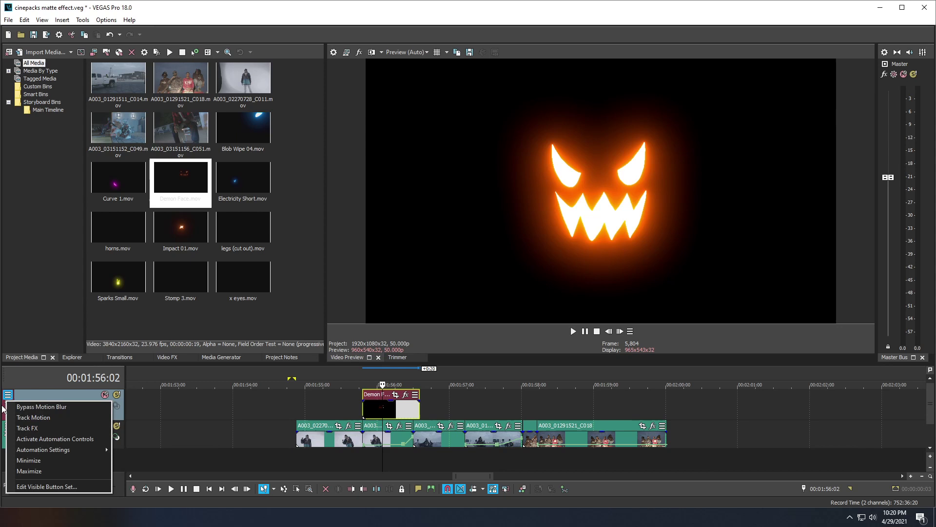
left_click(48, 486)
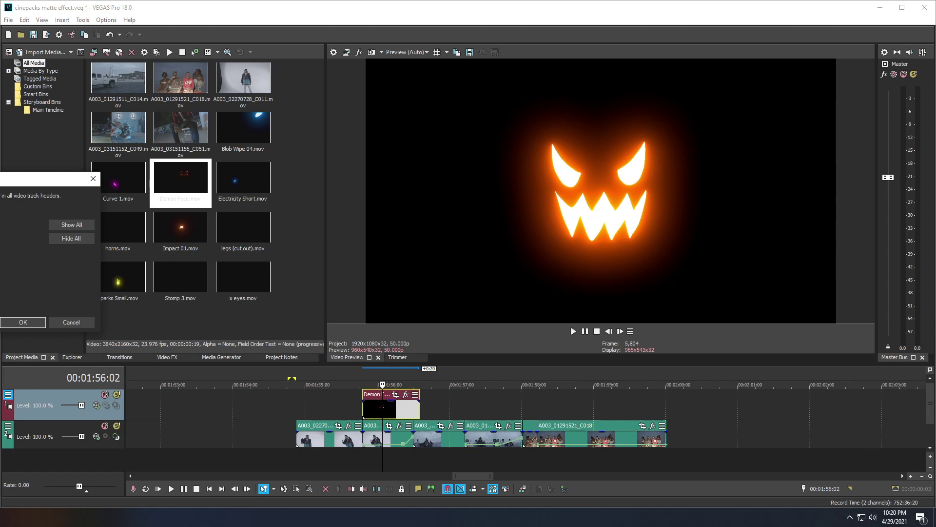
left_click(23, 322)
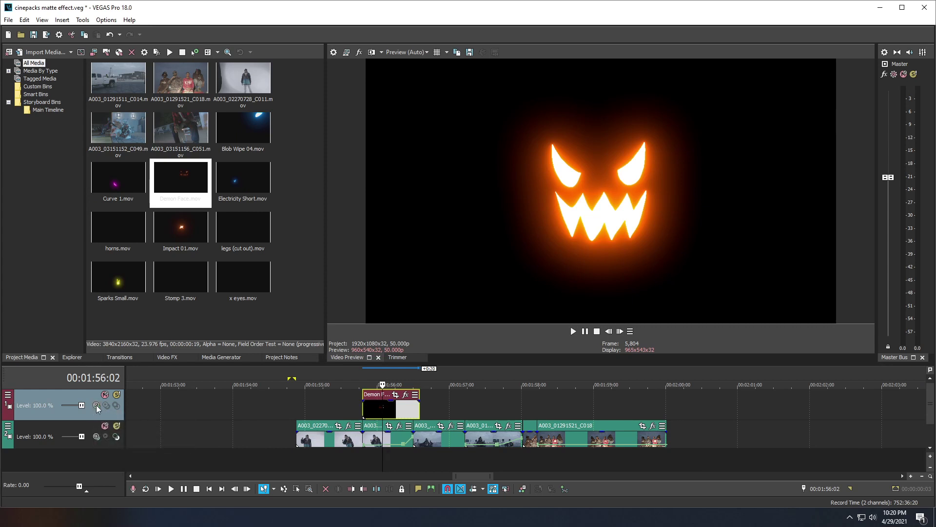
Step: Set track 1's compositing mode to Add and preview the glowing composite
left_click(98, 409)
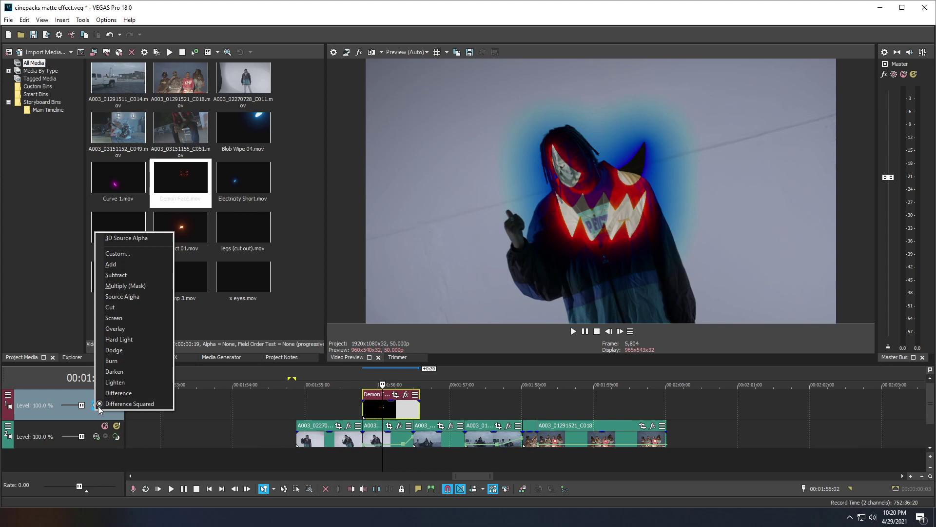
left_click(111, 264)
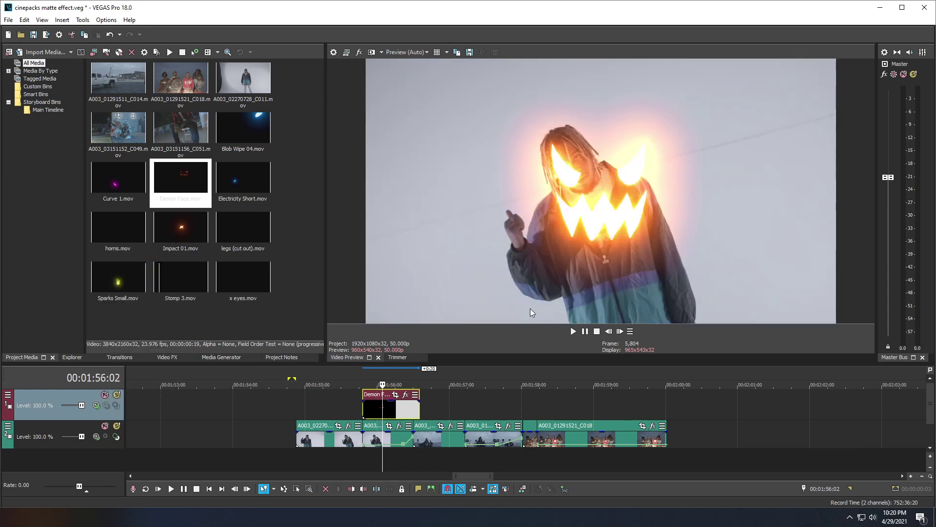
key("space")
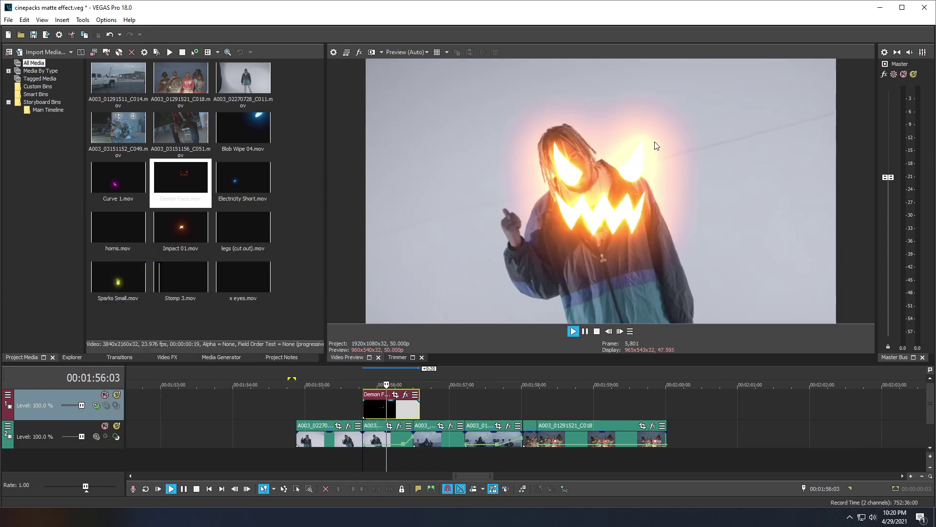
key("space")
key("space")
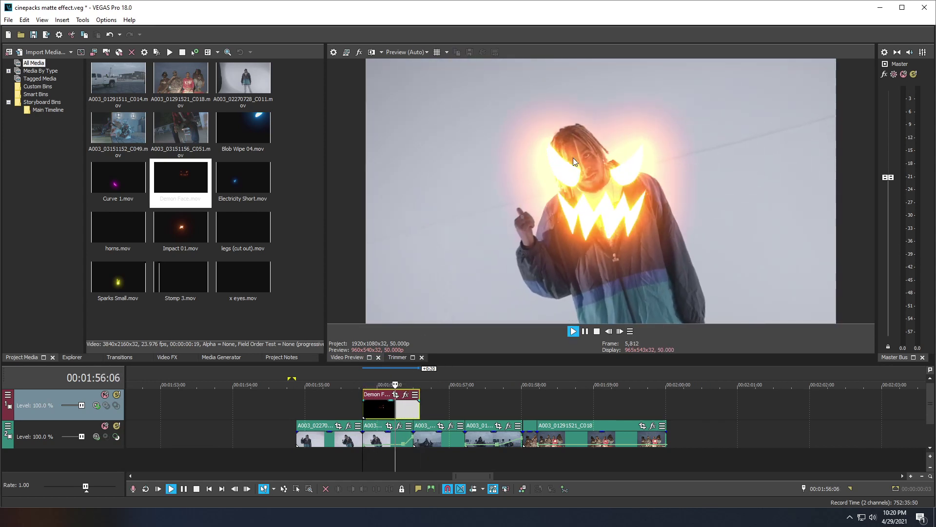
Step: Play a short preview from just before the Demon Face clip
key("space")
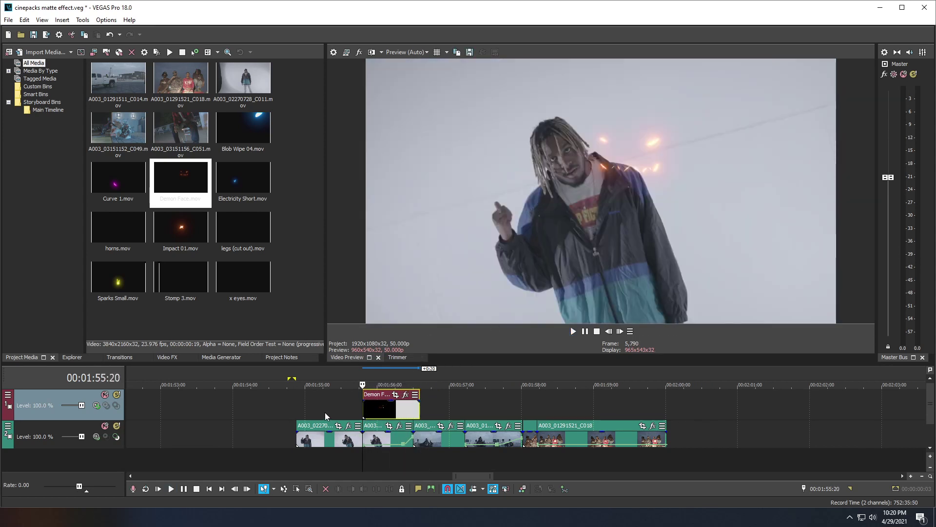
left_click(325, 412)
key("space")
key("space")
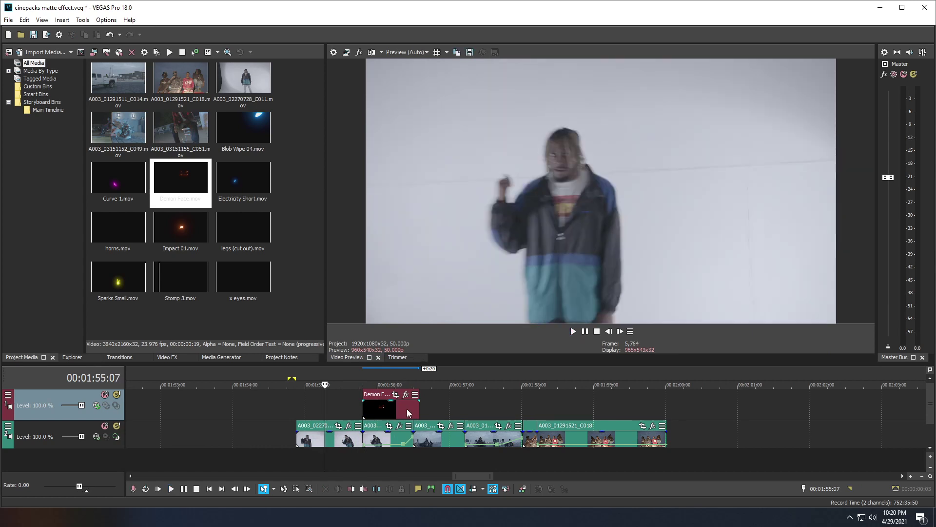
Step: Set the cursor at the Demon Face clip's start, center the view on it, and zoom in
double_click(381, 408)
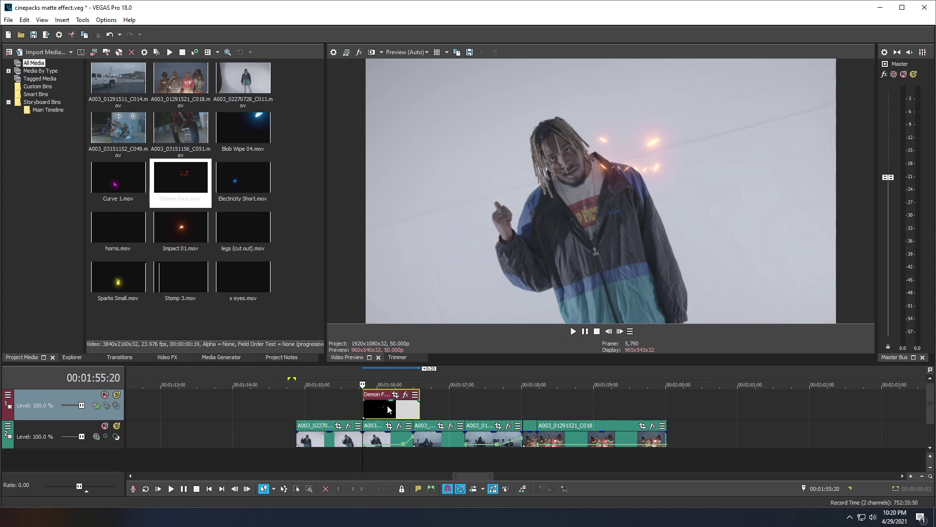
key("backslash")
scroll(561, 411, "down", 2)
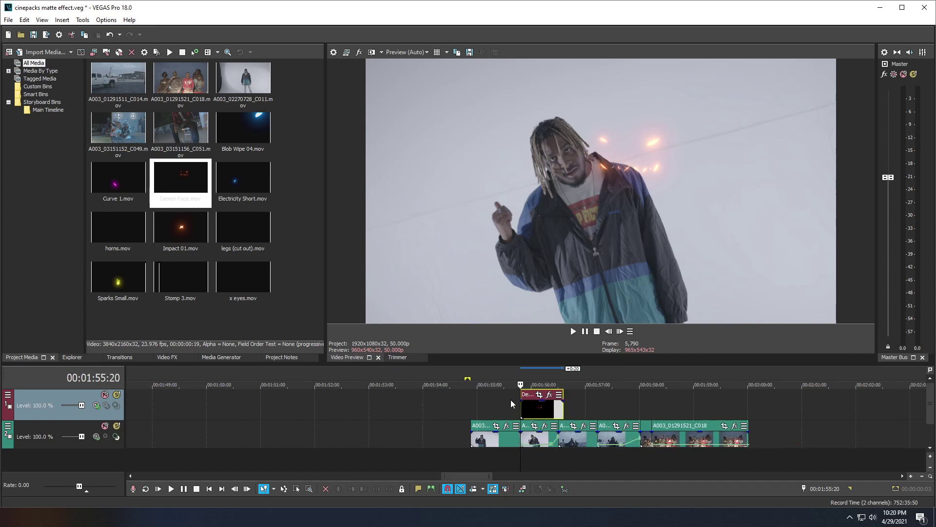
scroll(531, 414, "up", 4)
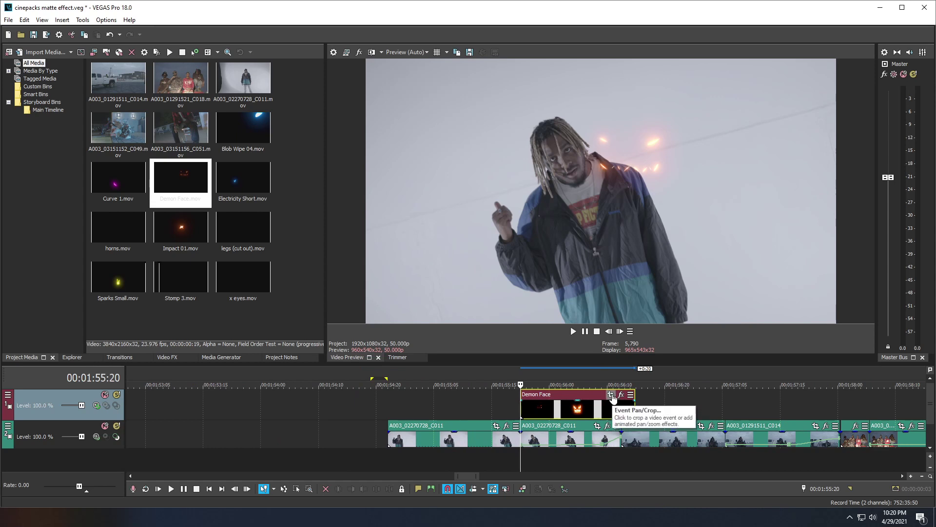
Step: In Demon Face's Pan/Crop, enable Sync Cursor, shift the frame right and up, and rotate it ~24.8°
left_click(611, 396)
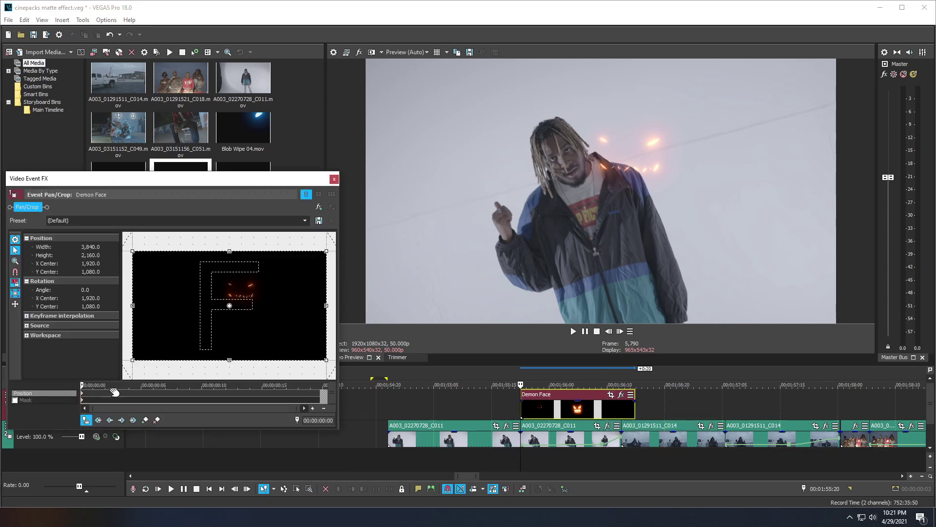
left_click(87, 420)
left_click_drag(231, 295, 257, 294)
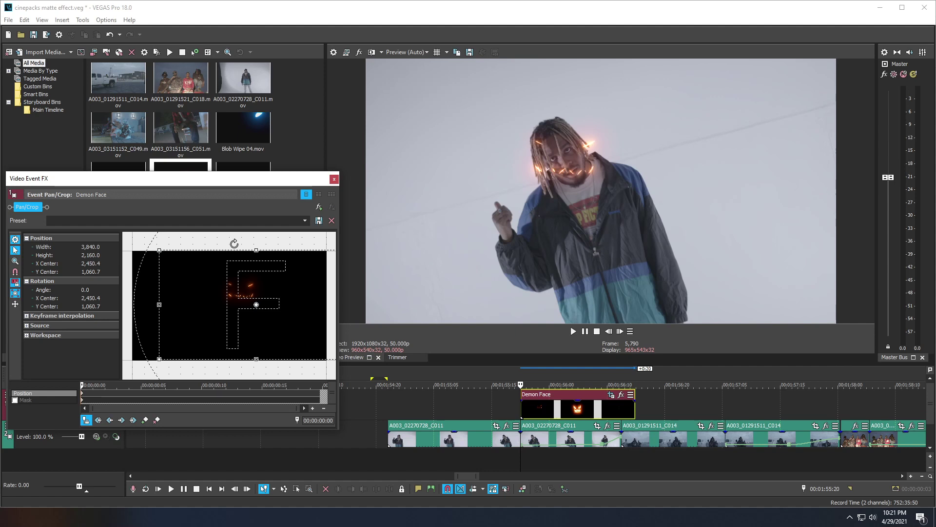
left_click_drag(235, 242, 236, 294)
left_click_drag(236, 293, 235, 293)
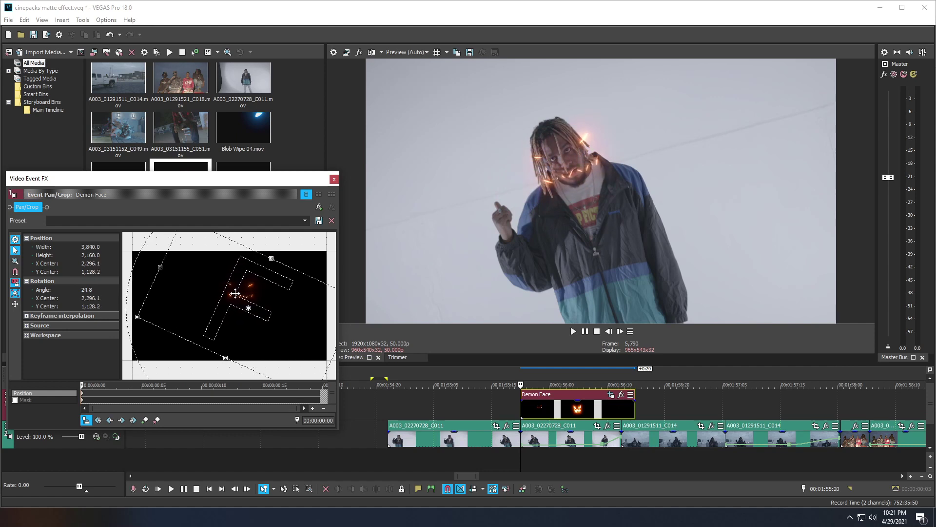
Step: Preview the demon face, then drag the Pan/Crop frame down-left onto the head
key("space")
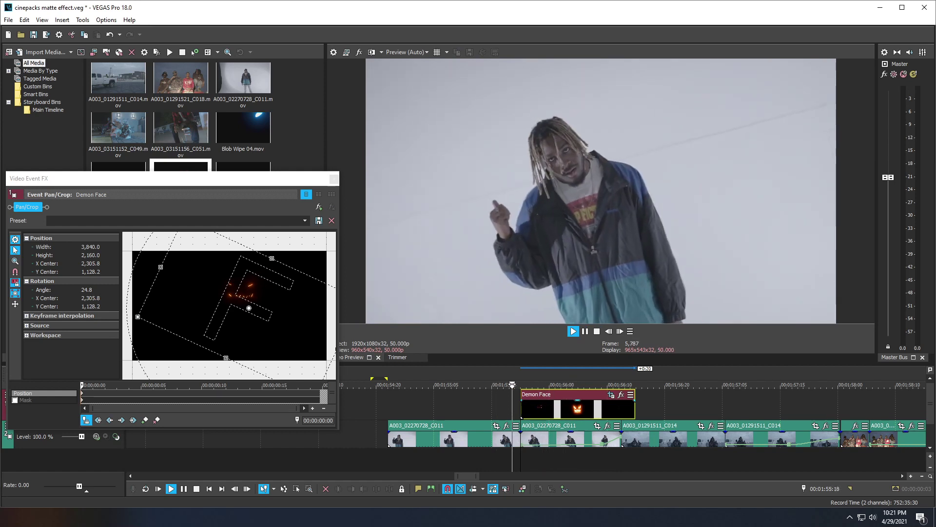
key("space")
key("space")
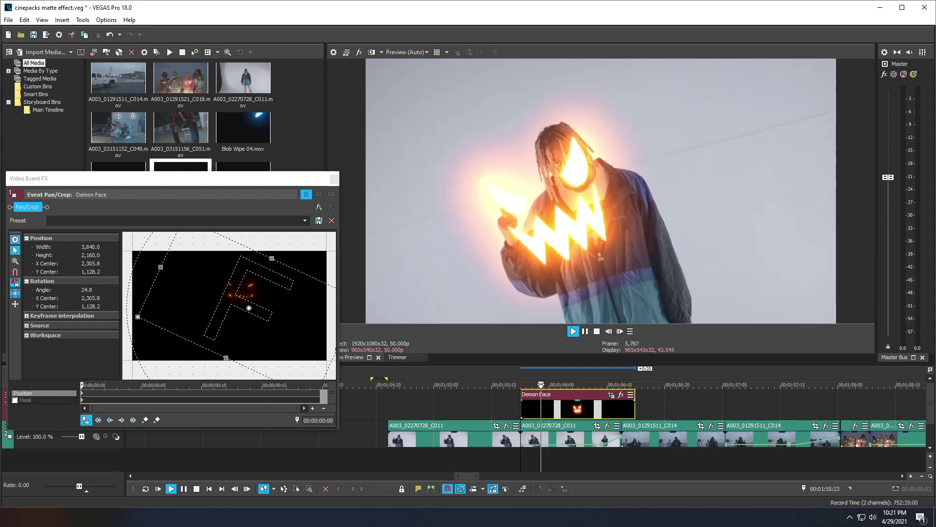
key("space")
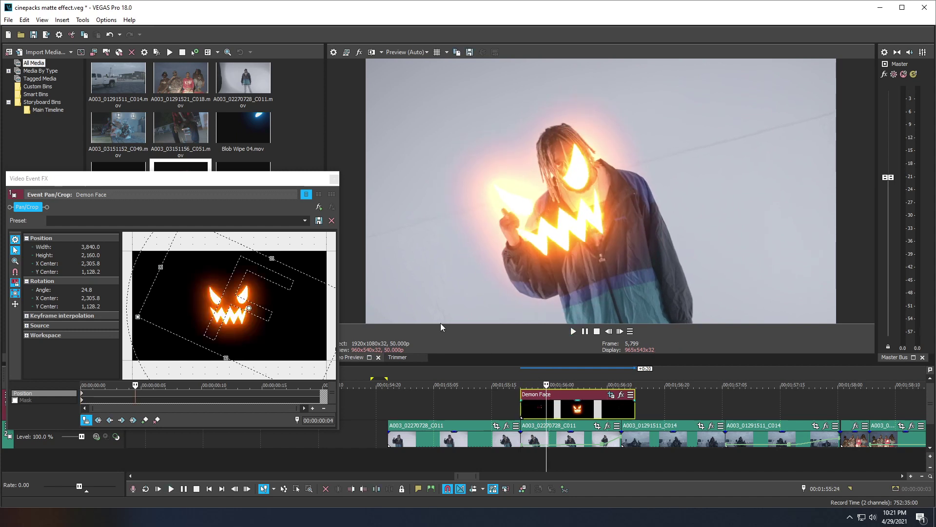
left_click_drag(224, 317, 212, 329)
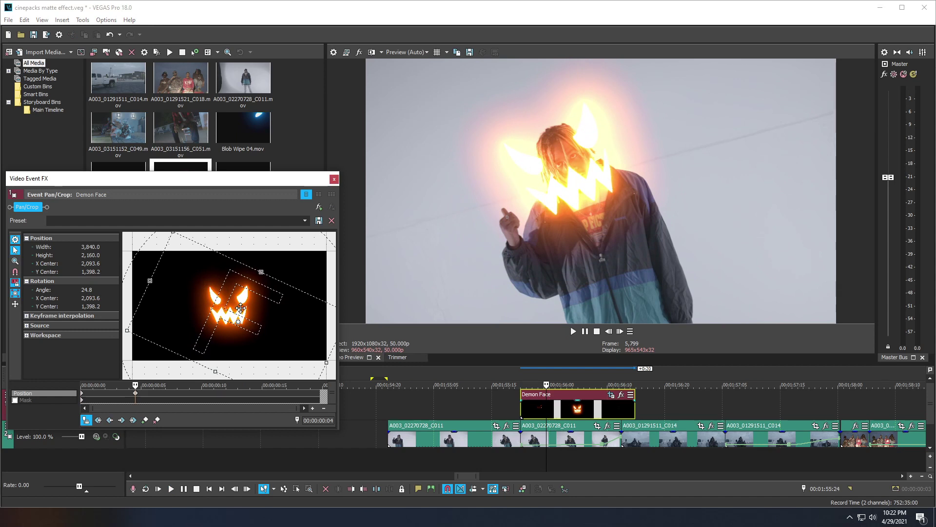
Step: Move the Pan/Crop window aside and resize the crop box to shrink the demon face
scroll(244, 300, "down", 3)
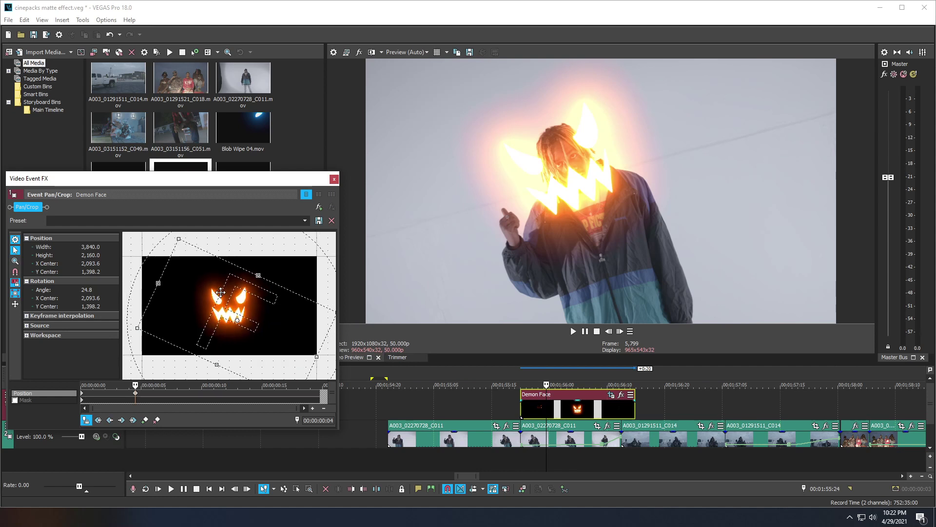
left_click_drag(182, 179, 335, 166)
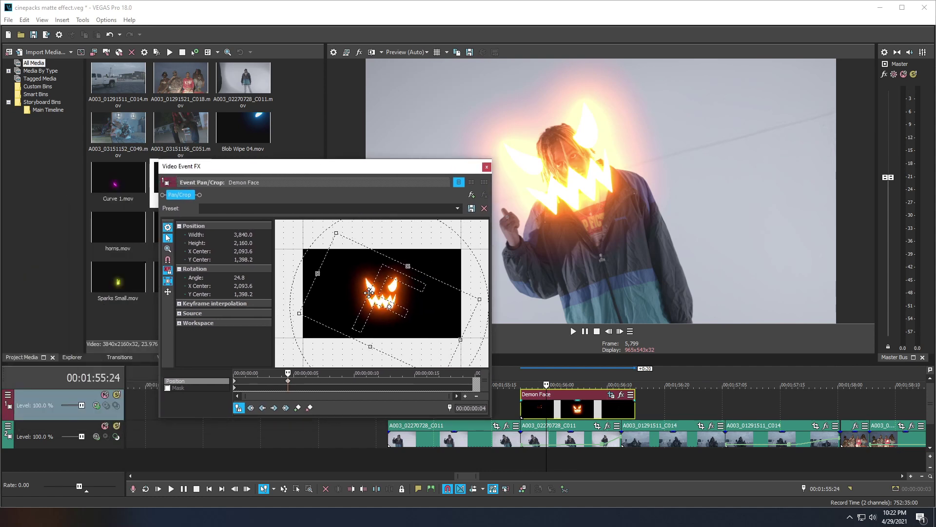
scroll(366, 272, "down", 3)
scroll(370, 299, "up", 1)
scroll(369, 299, "down", 1)
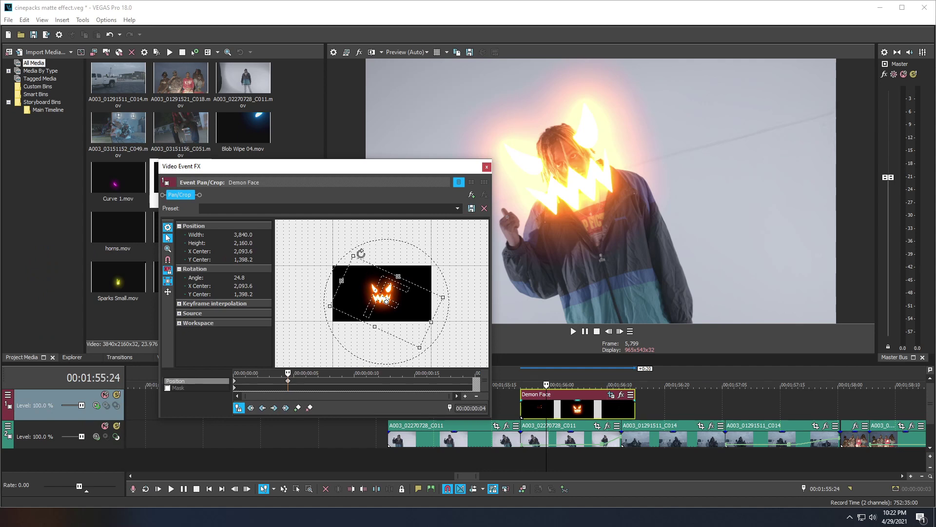
left_click_drag(353, 255, 296, 200)
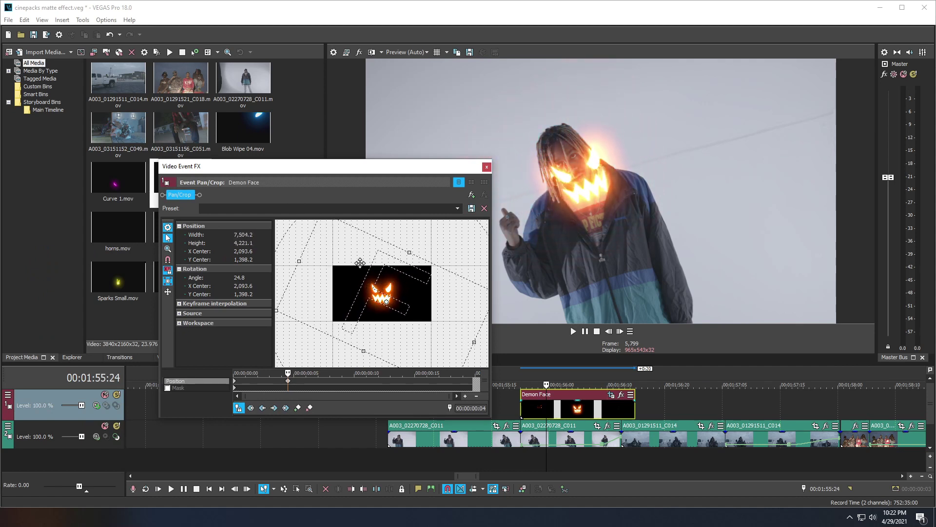
scroll(365, 316, "down", 2)
left_click_drag(337, 232, 338, 227)
Step: Fine-tune the frame's size and position, undoing bad resizes, ending at 9,120 × 4,860
left_click_drag(389, 295, 391, 300)
left_click_drag(338, 237, 327, 228)
left_click_drag(381, 276, 381, 276)
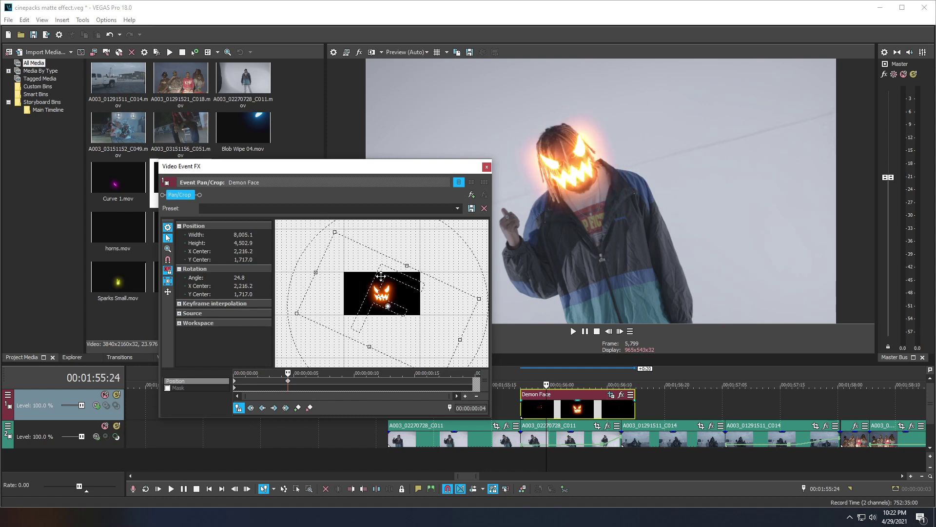
left_click_drag(316, 272, 306, 269)
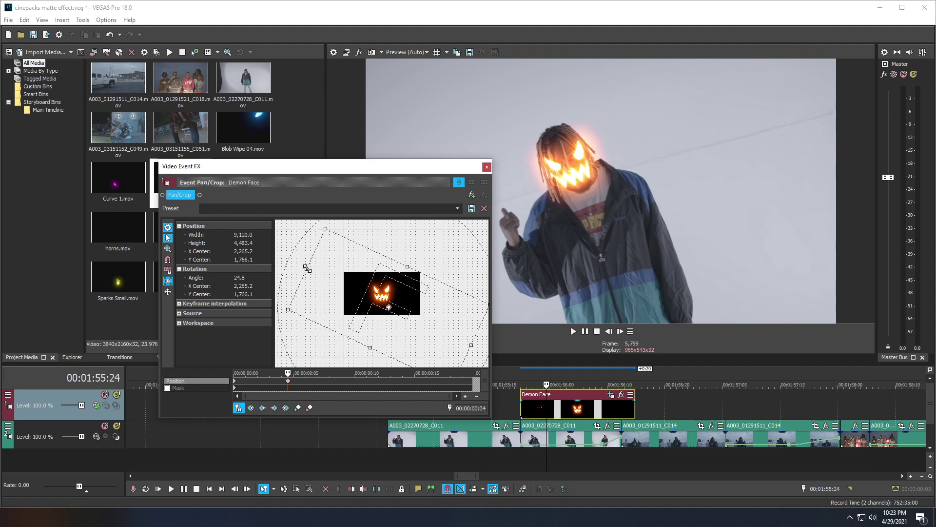
key("ctrl+z")
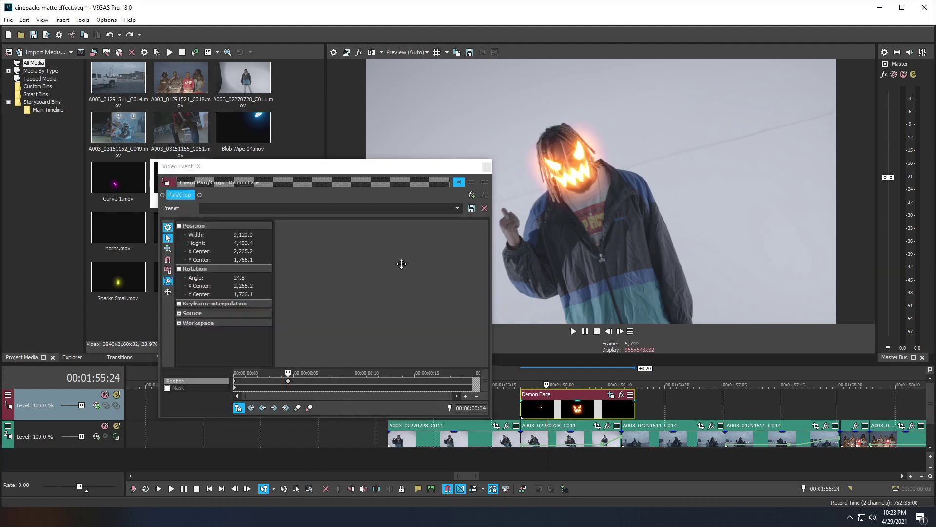
left_click_drag(407, 265, 415, 255)
key("ctrl+z")
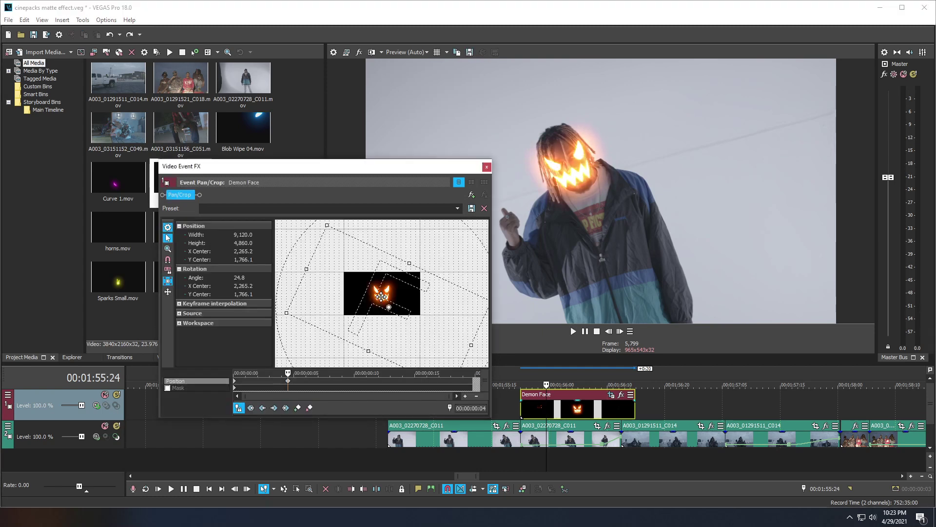
left_click_drag(382, 296, 381, 297)
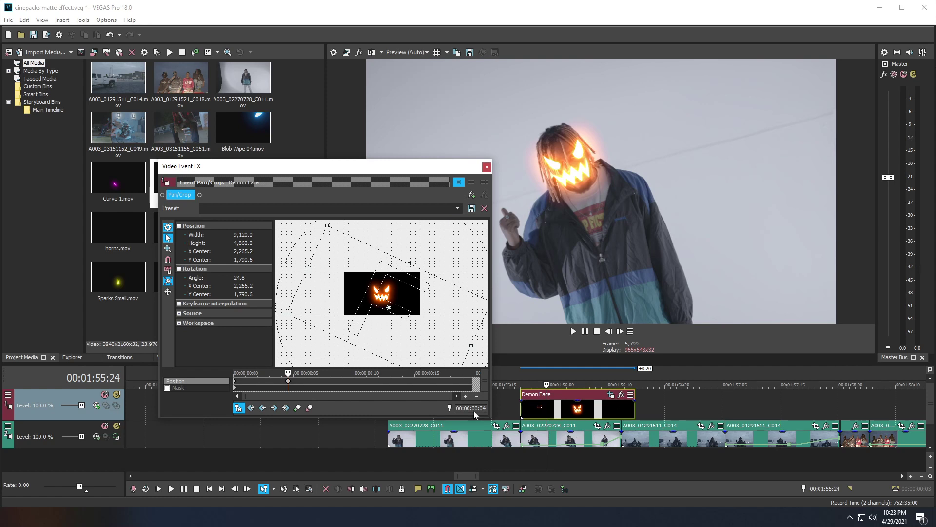
Step: From the first keyframe, step forward two frames at a time, repositioning the face to track the head
left_click(237, 383)
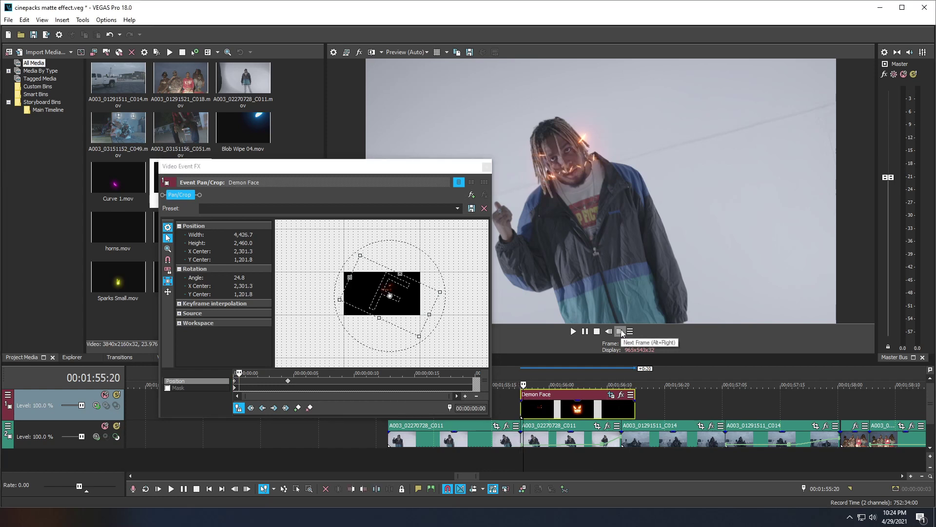
left_click(622, 332)
left_click(622, 332)
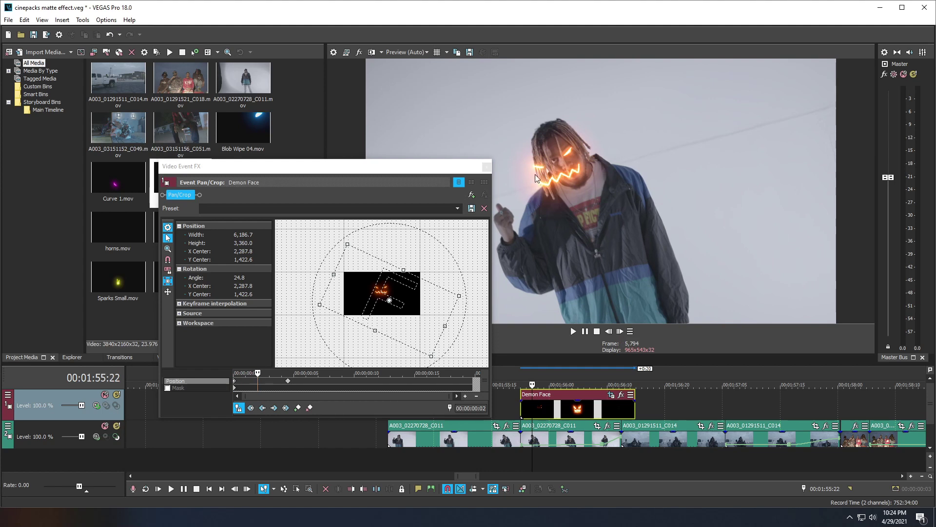
left_click_drag(411, 299, 406, 299)
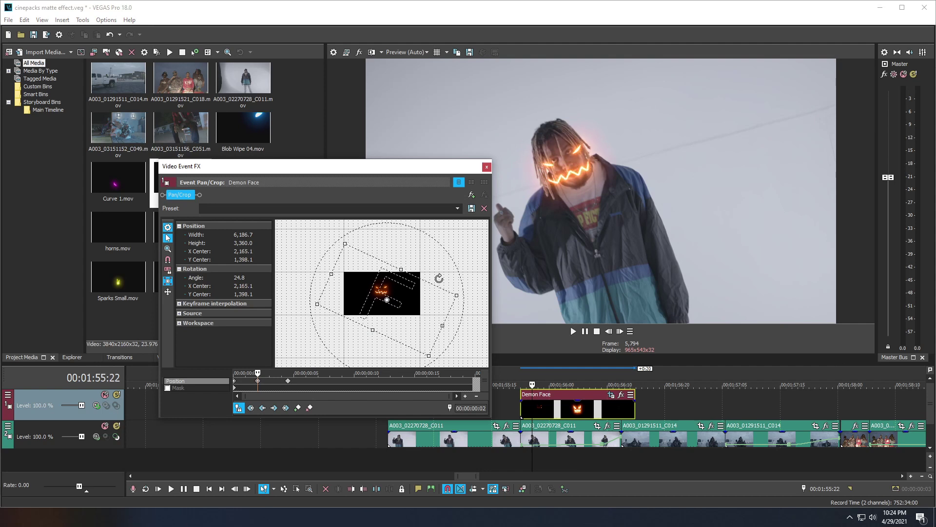
left_click(619, 333)
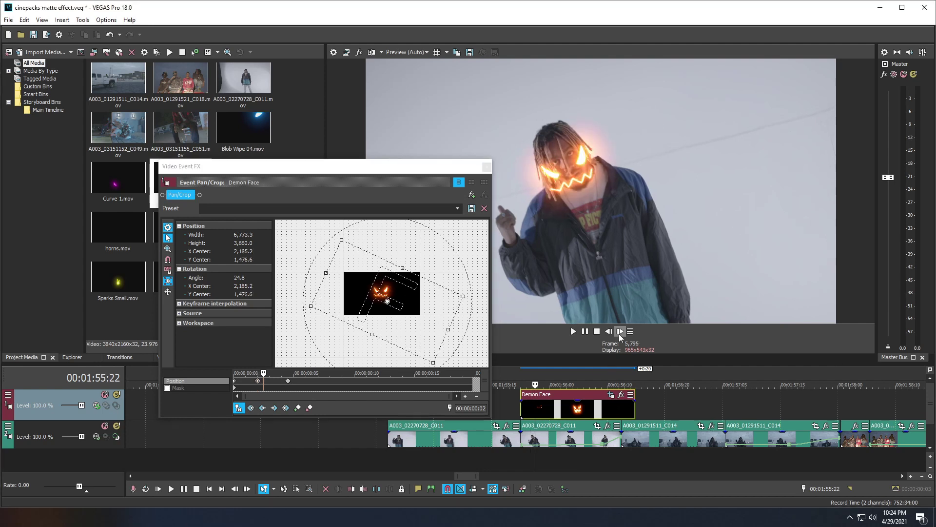
left_click(620, 333)
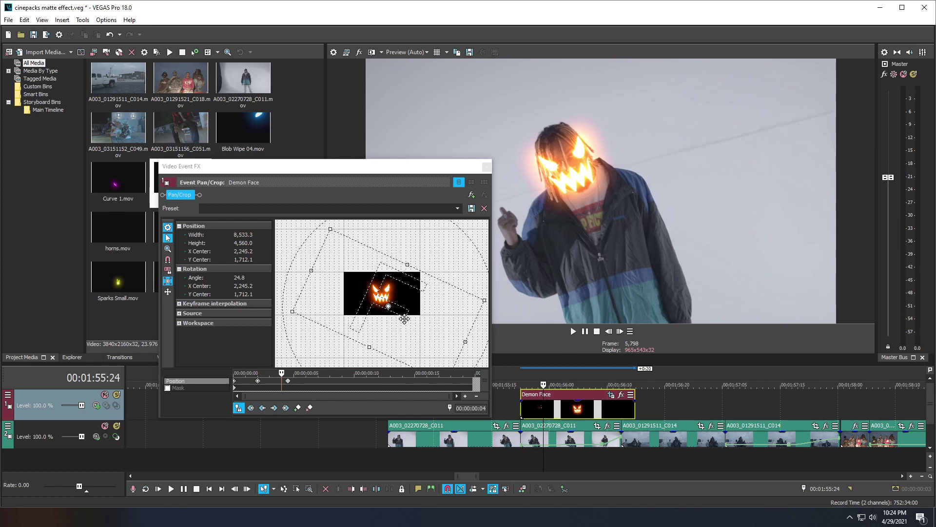
left_click_drag(404, 314, 406, 316)
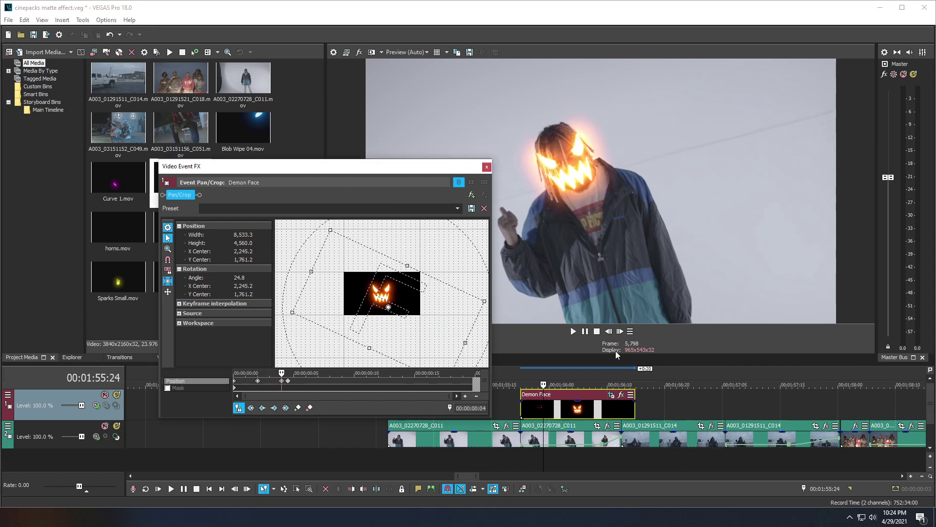
Step: Keep adding position keyframes every two frames so the demon face follows the head
left_click(619, 331)
left_click(619, 331)
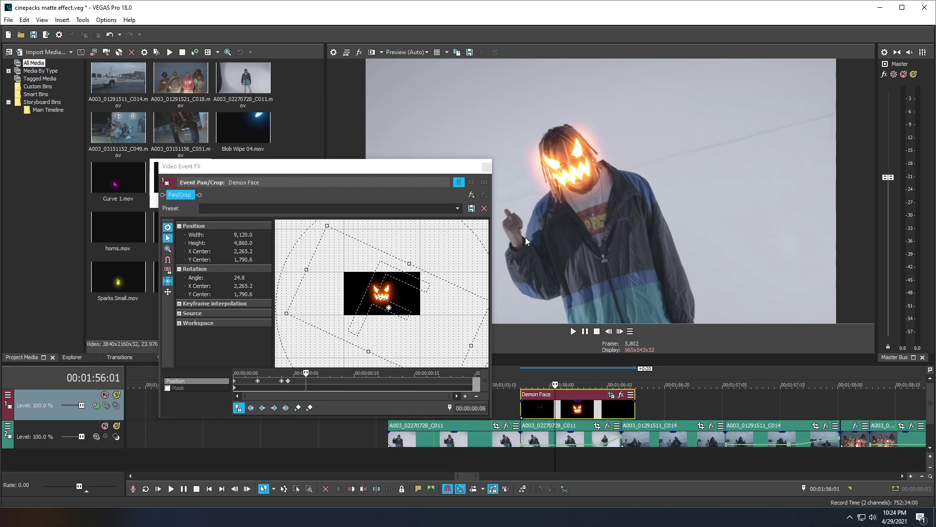
left_click_drag(410, 299, 408, 297)
left_click(620, 332)
left_click(620, 331)
left_click_drag(376, 309, 375, 309)
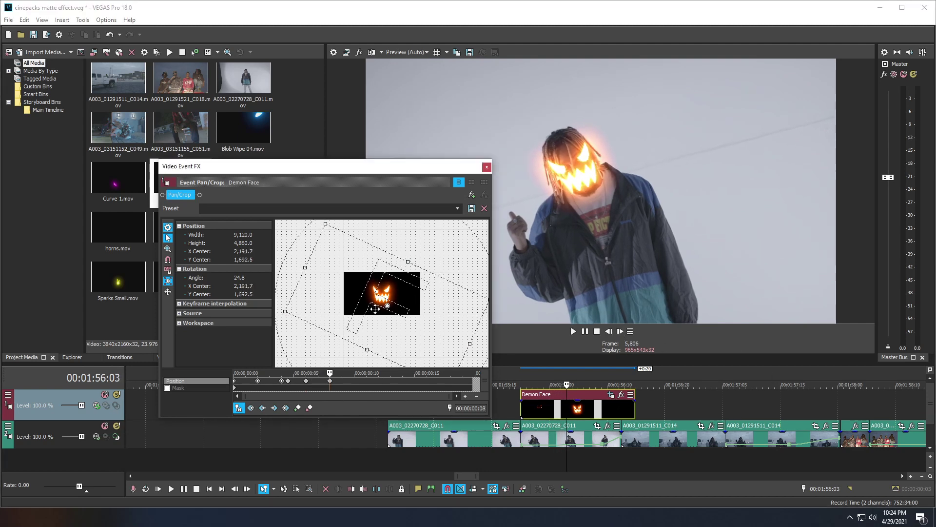
left_click(619, 332)
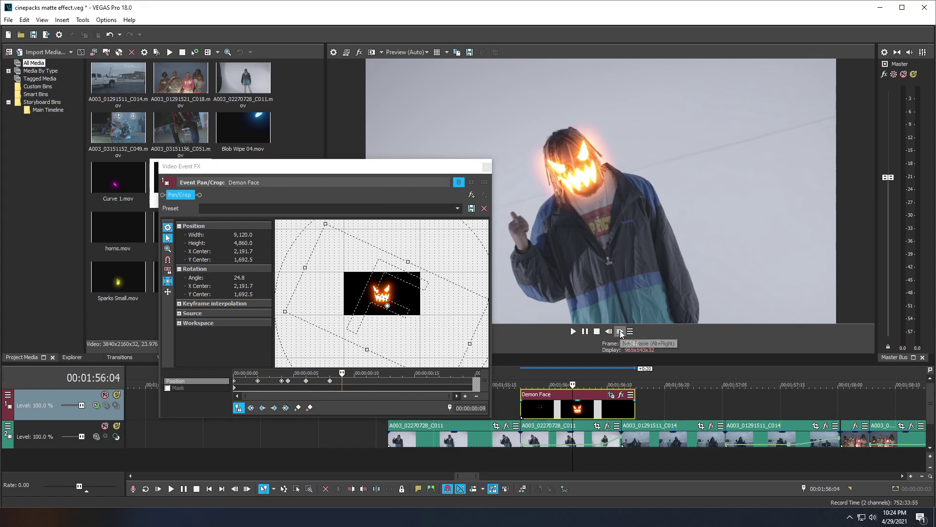
left_click(620, 331)
left_click_drag(402, 317, 401, 316)
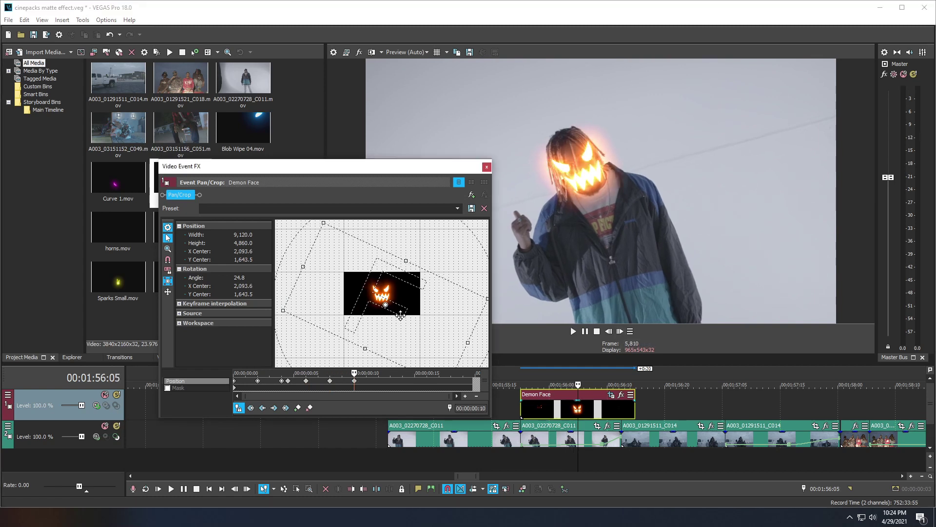
Step: Add the last tracking keyframes until the shot changes, then move the Pan/Crop window aside
left_click(619, 331)
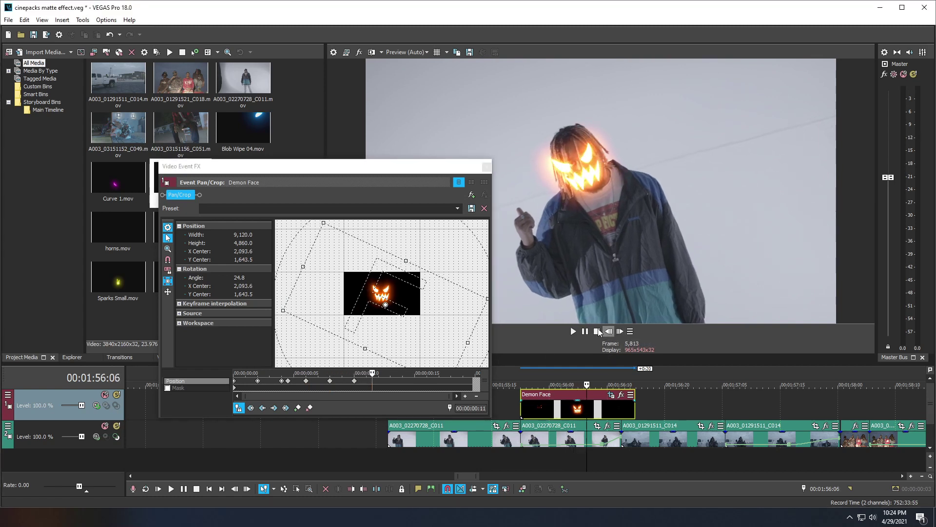
left_click_drag(387, 298, 384, 315)
left_click(621, 332)
left_click(621, 331)
left_click(620, 332)
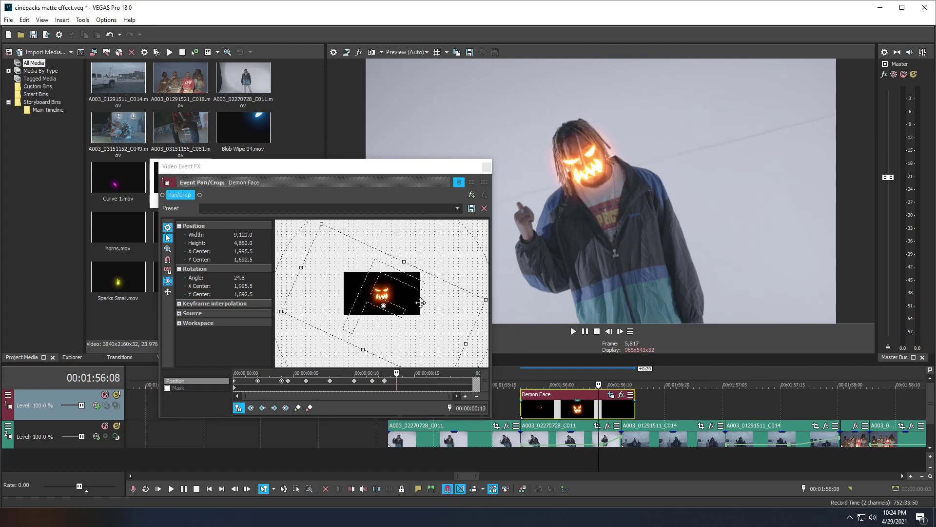
left_click_drag(414, 299, 413, 304)
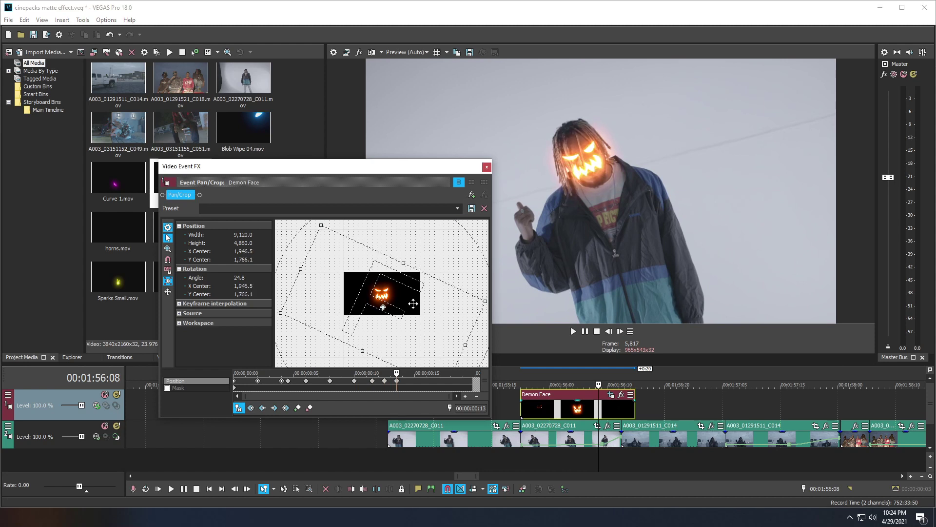
left_click(620, 331)
left_click_drag(392, 308, 392, 306)
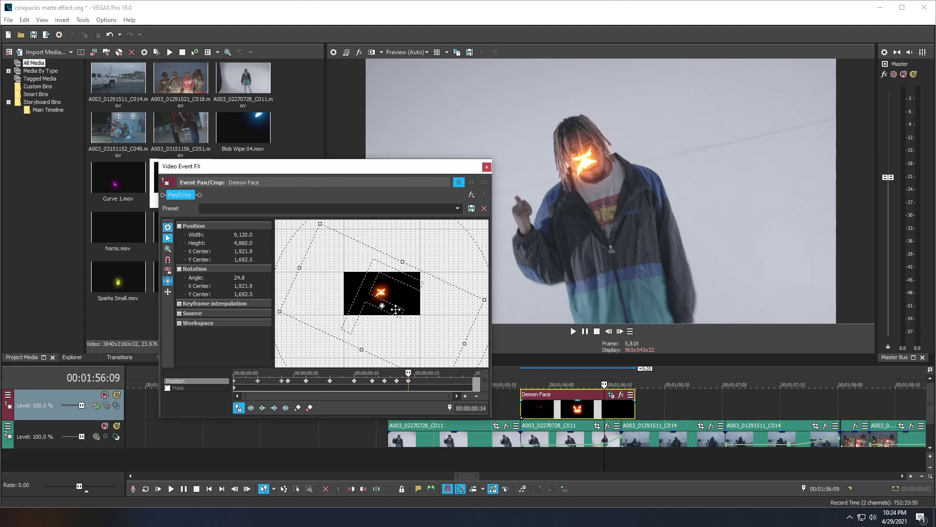
left_click(619, 334)
left_click(620, 334)
left_click(619, 334)
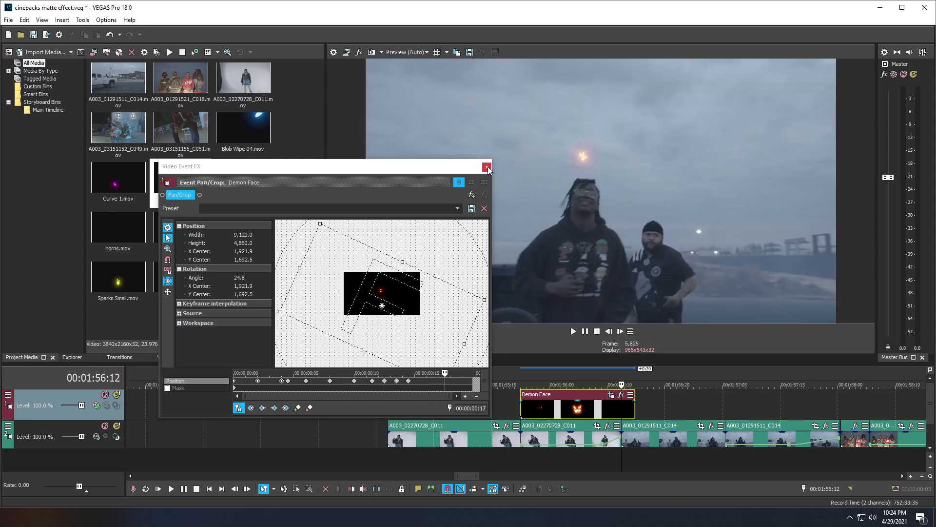
left_click_drag(469, 167, 509, 170)
Step: Close Pan/Crop and trim the Demon Face clip's end two frames left to the cut
left_click(527, 170)
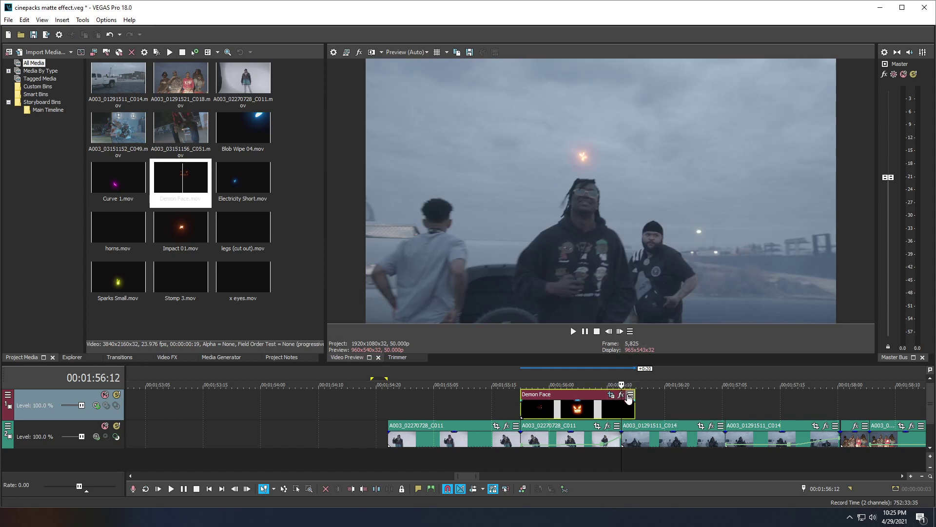
left_click_drag(634, 412, 628, 410)
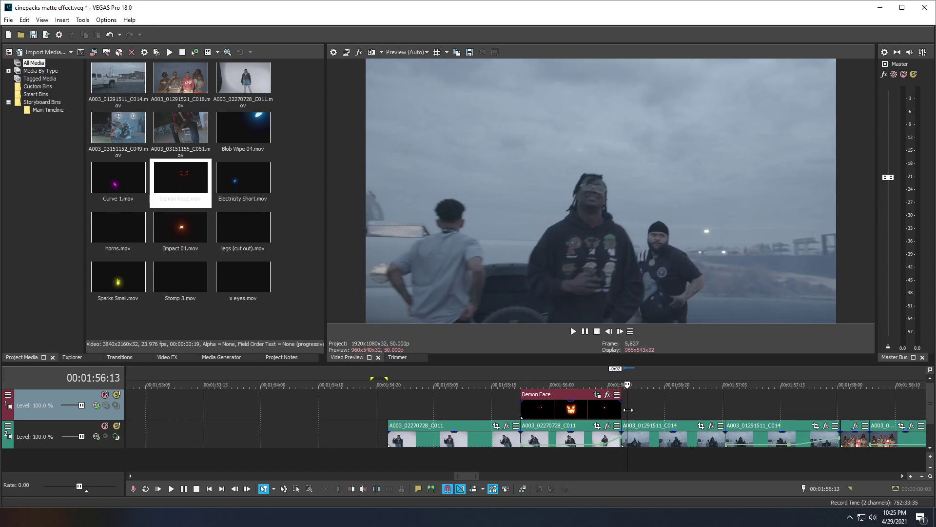
left_click(489, 411)
key("space")
Step: Replay the Demon Face overlay section several times to check the trim, then zoom the timeline in
key("space")
key("space")
key("space")
left_click(401, 405)
key("space")
key("space")
left_click(478, 407)
key("space")
key("space")
left_click(587, 424)
key("space")
key("space")
left_click(498, 403)
key("space")
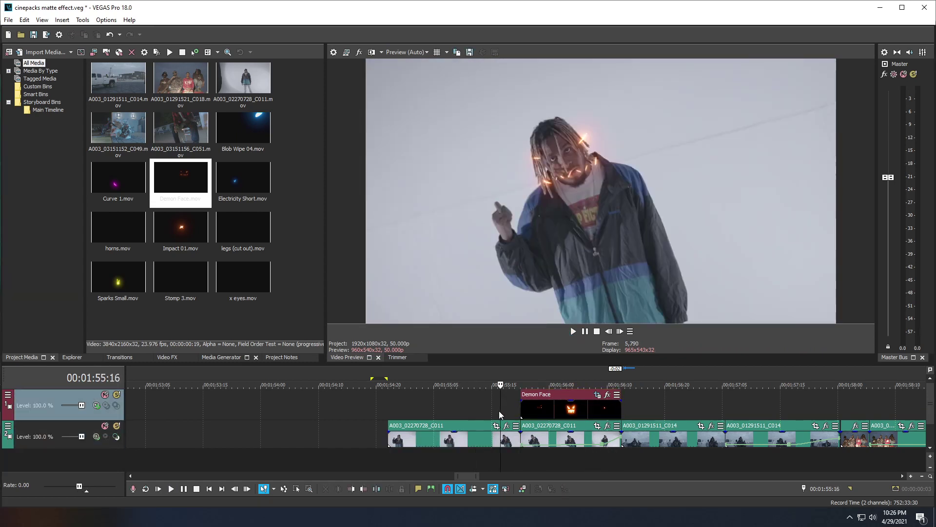
key("space")
key("space")
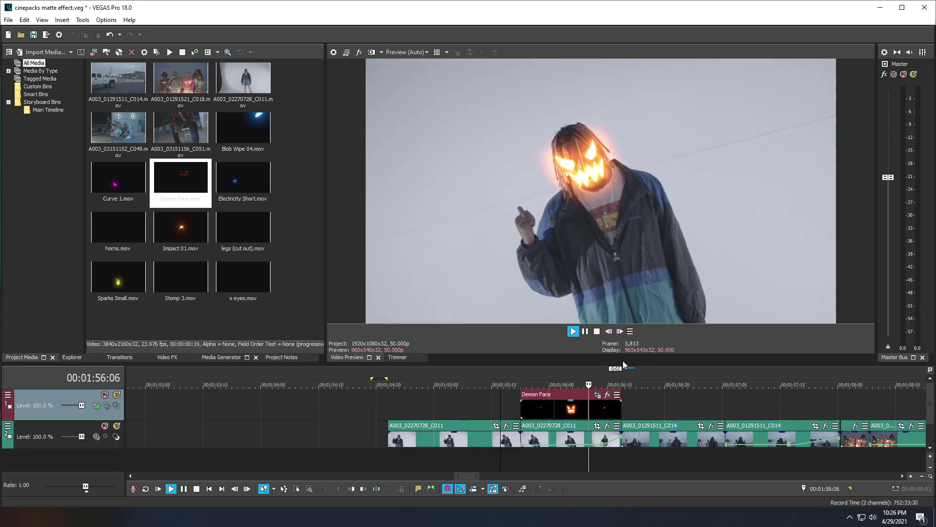
key("space")
key("space")
left_click(592, 415)
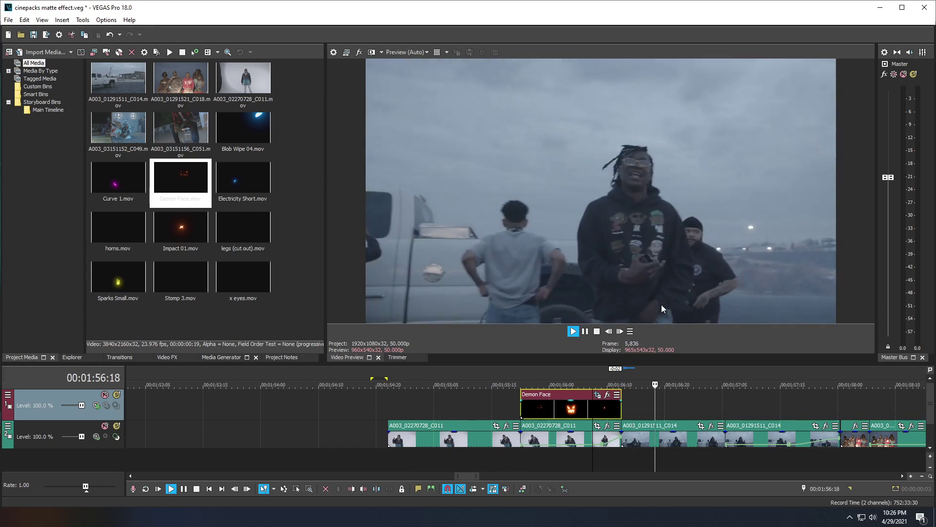
key("space")
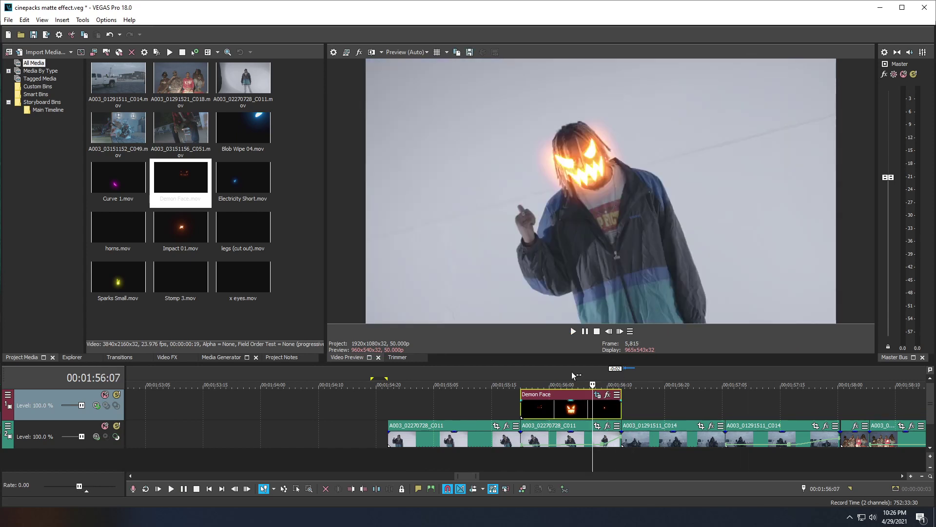
key("Up")
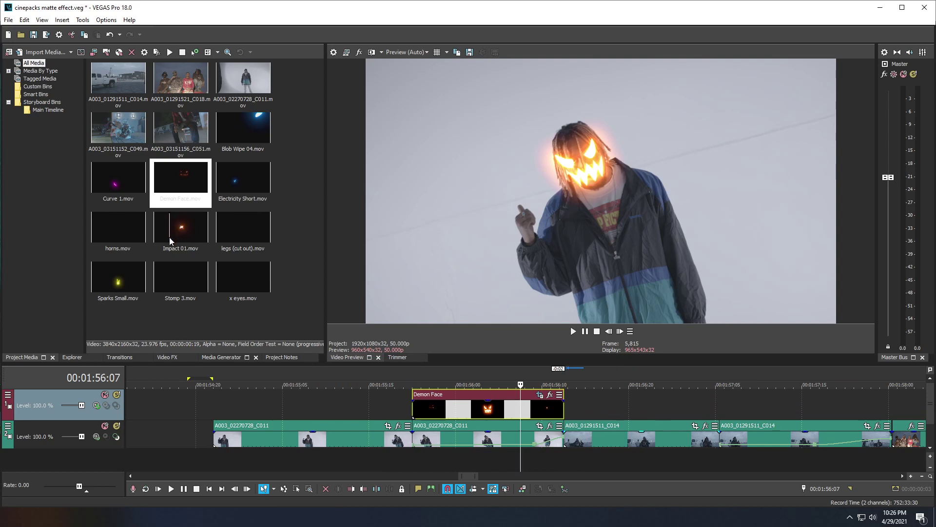
Step: Place Impact 01.mov on the top track after Demon Face and play its burst
left_click_drag(172, 236, 577, 410)
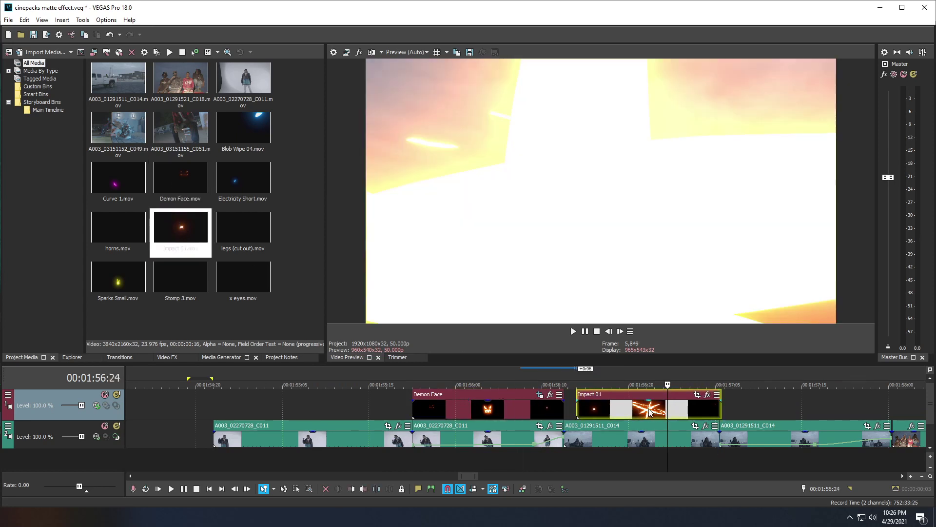
left_click(577, 409)
key("space")
key("space")
key("space")
key("space")
left_click(581, 414)
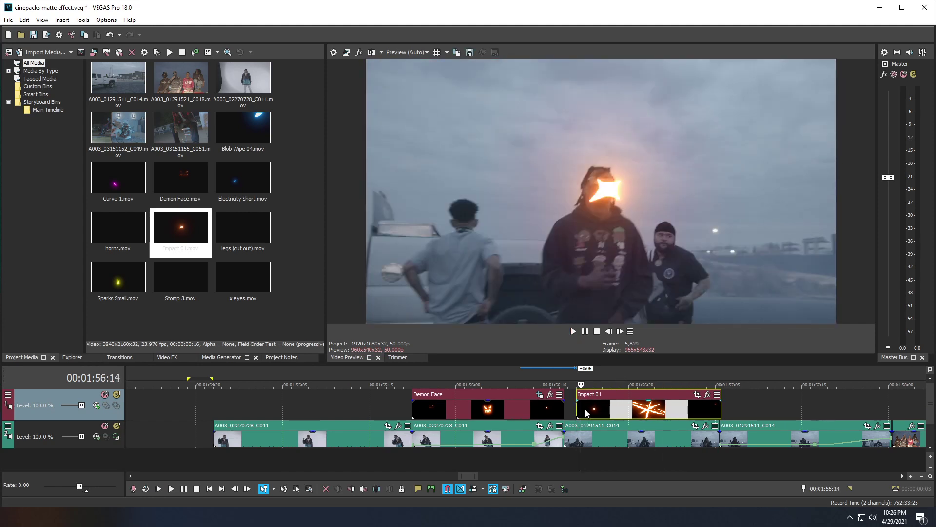
left_click(616, 405)
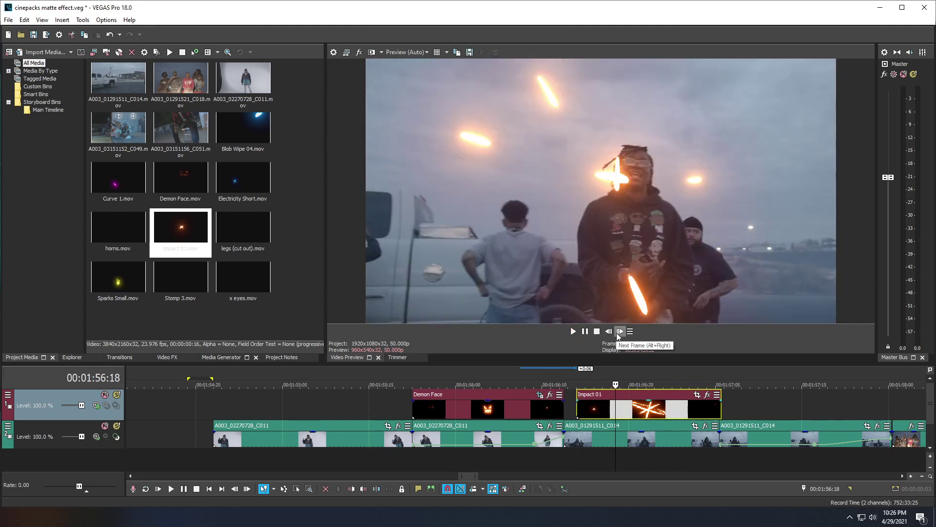
Step: Step frame by frame through Impact 01 to the white flash
left_click(619, 331)
left_click(619, 331)
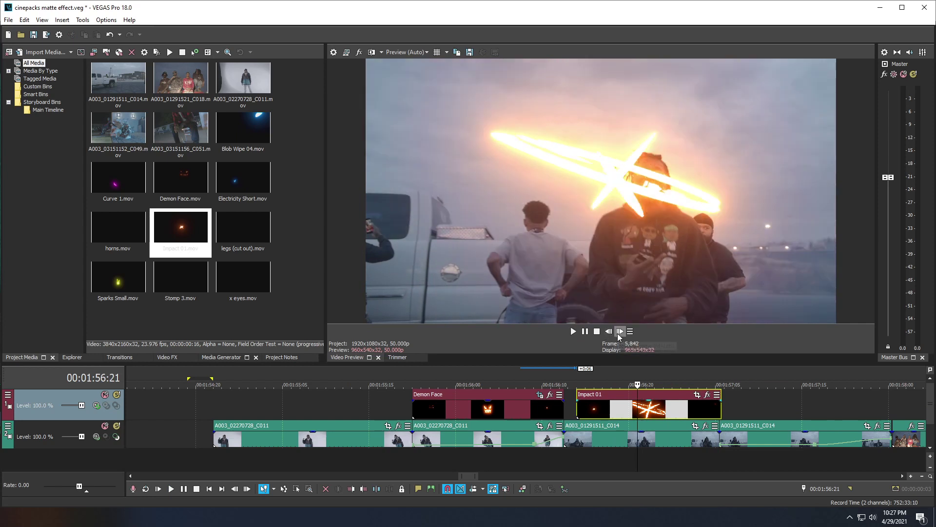
left_click(620, 332)
left_click(619, 333)
left_click(620, 333)
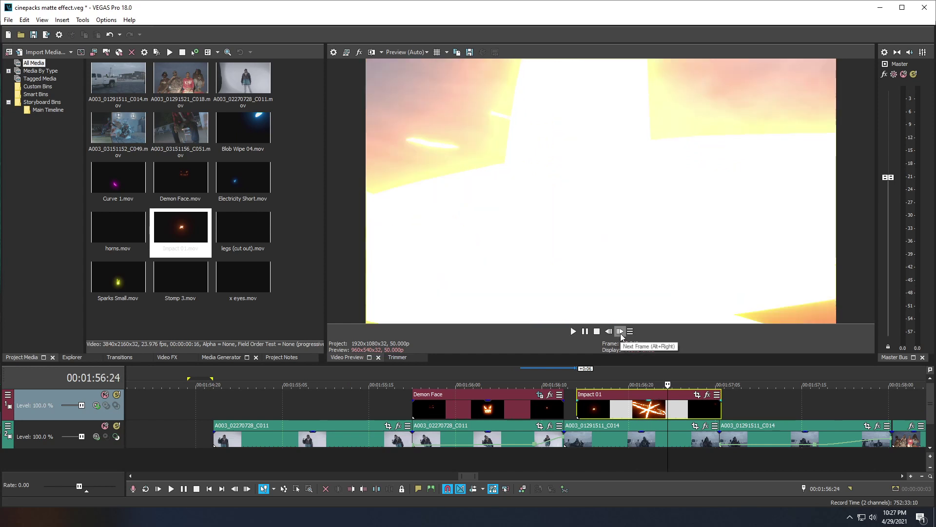
left_click(619, 333)
left_click(620, 333)
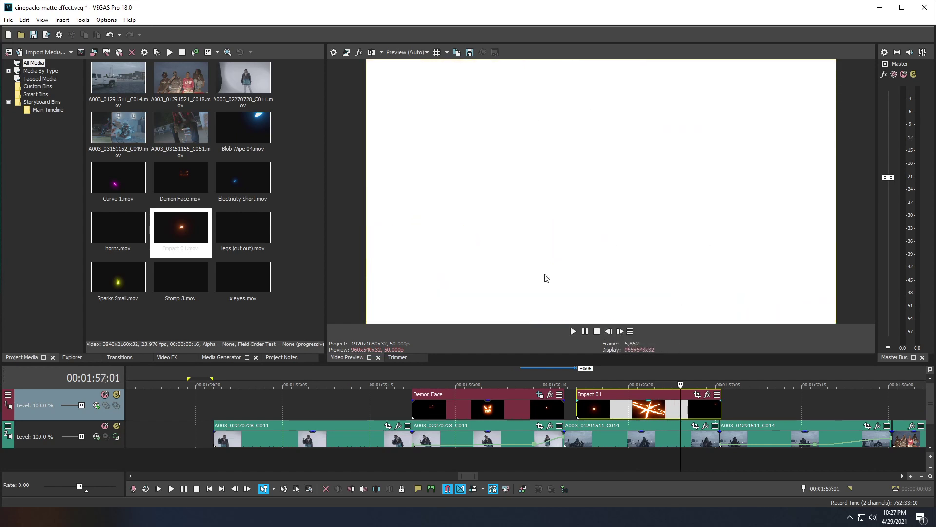
left_click(677, 410)
Step: Split Impact 01 at the white flash and delete its opening part
key("s")
left_click(662, 413)
key("Delete")
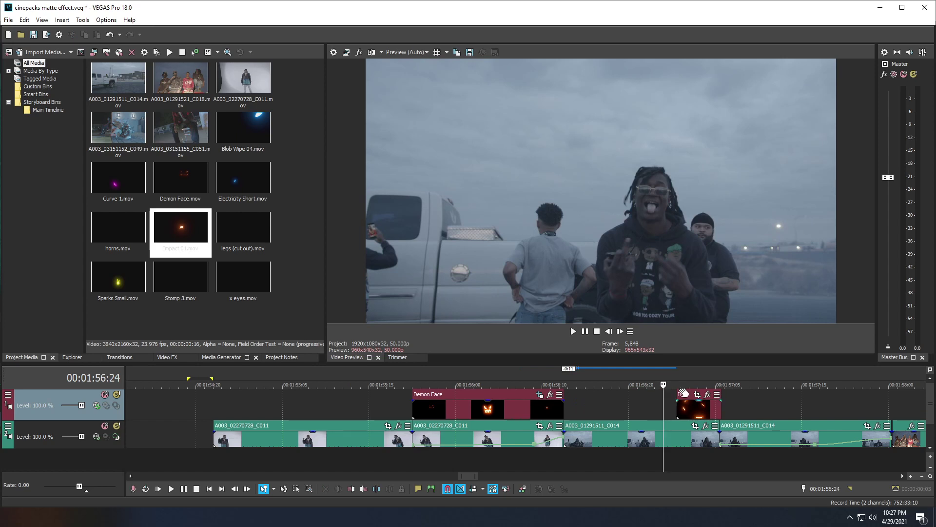
left_click(572, 405)
scroll(610, 404, "up", 3)
scroll(532, 390, "down", 3)
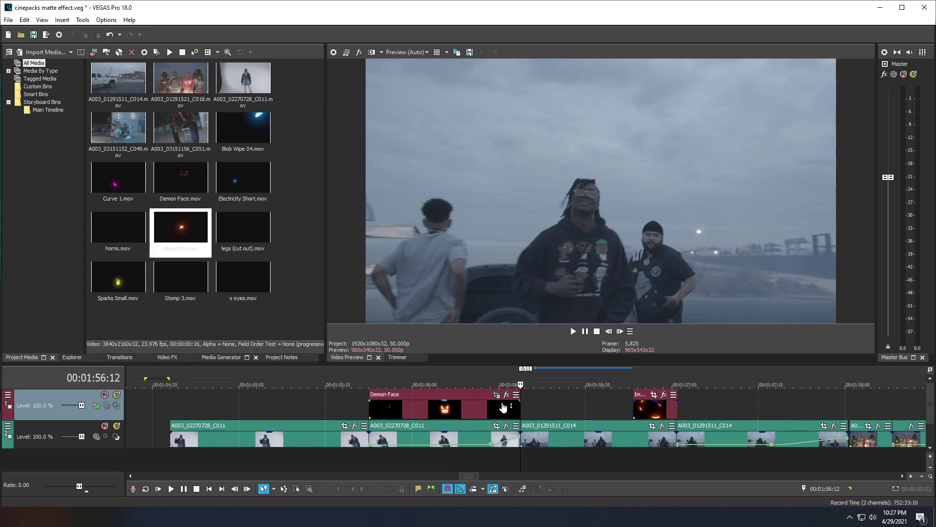
Step: Insert a new top video track and move Impact 01 onto it, slightly earlier
right_click(547, 402)
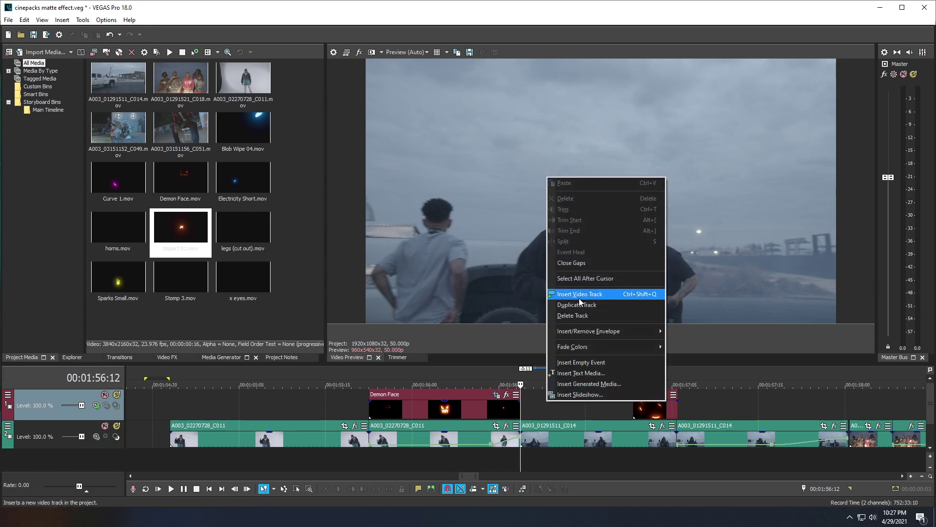
left_click(581, 294)
left_click_drag(645, 444, 546, 417)
left_click(556, 399)
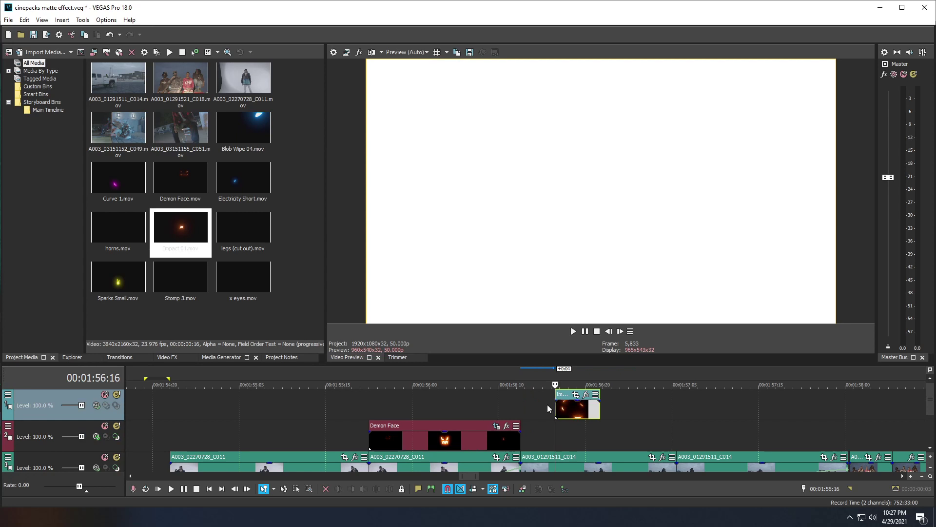
left_click_drag(555, 412, 518, 400)
Step: Extend Impact 01's left edge earlier over Demon Face and play the combined result
left_click(518, 439)
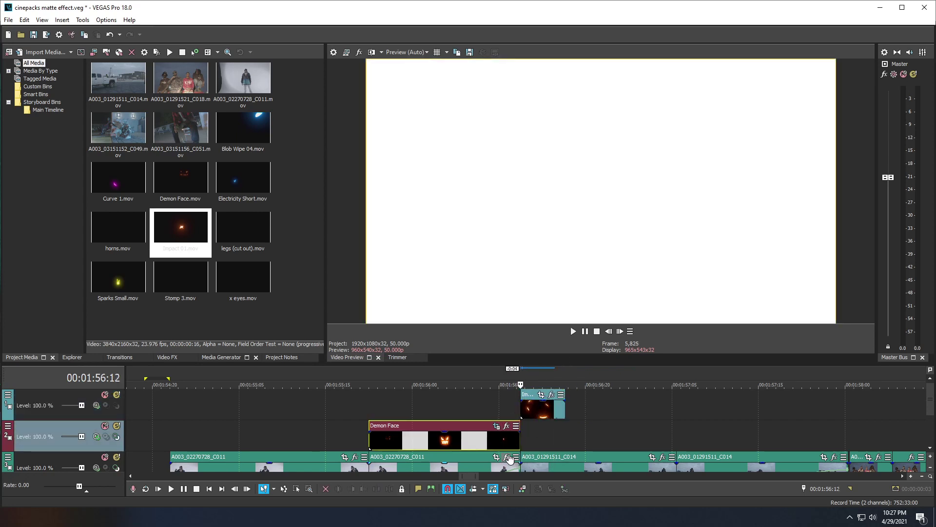
left_click(511, 406)
left_click(518, 405)
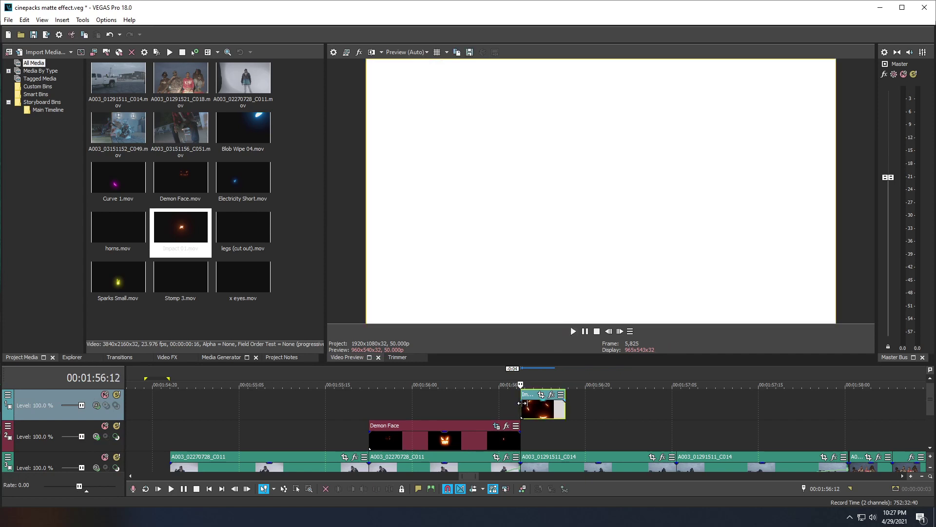
left_click_drag(521, 403, 421, 403)
left_click(367, 402)
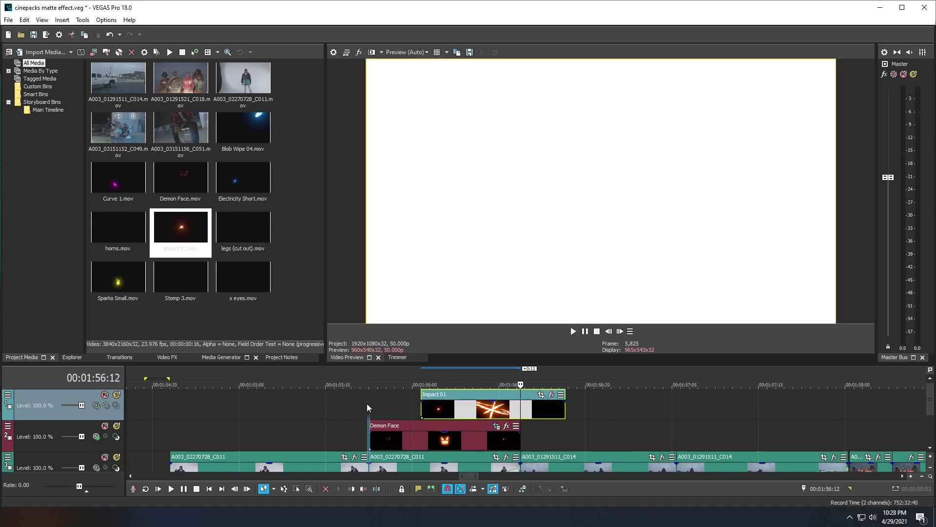
left_click(429, 408)
left_click(399, 411)
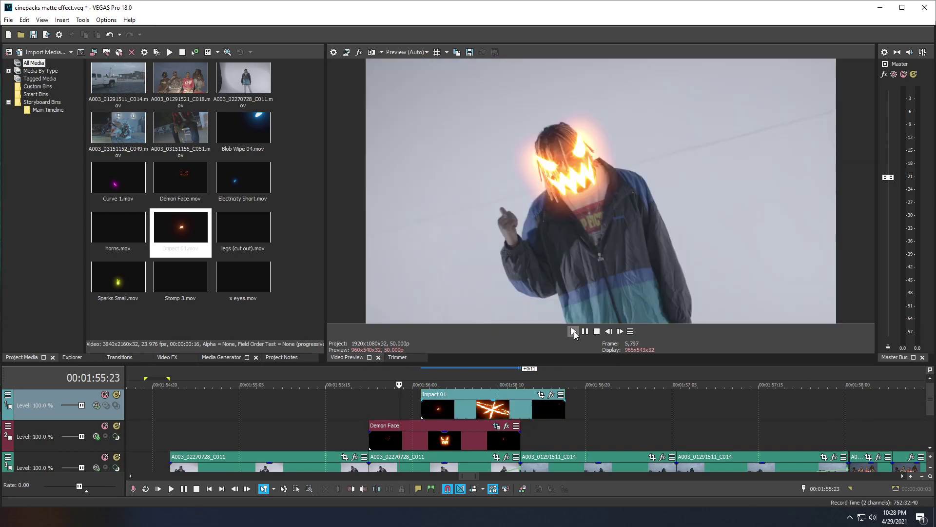
left_click(573, 332)
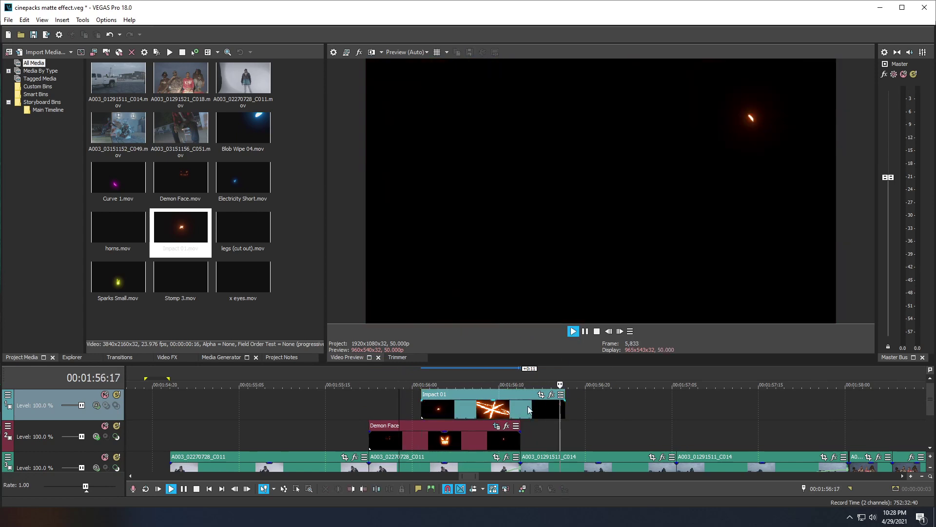
Step: On the orange impact frame, compare Add and Screen blending for the Impact 01 track
left_click(523, 407)
key("space")
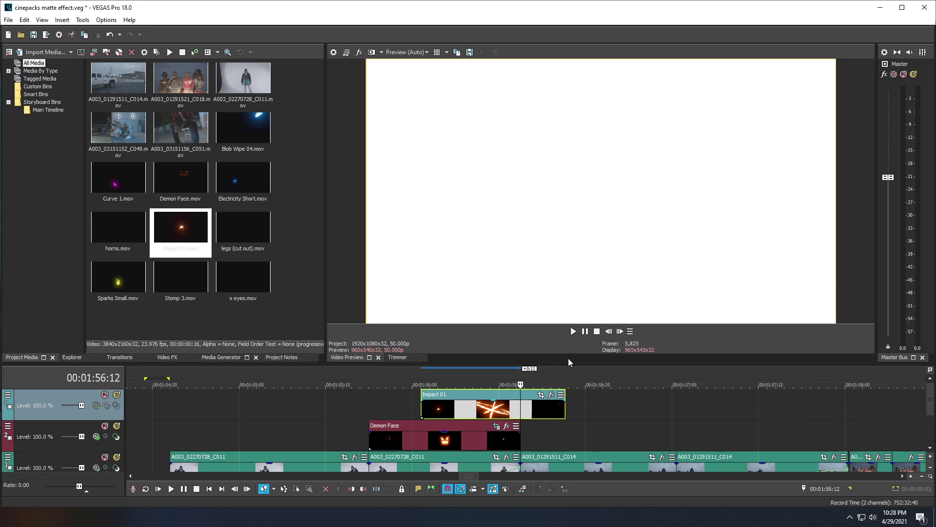
left_click(490, 408)
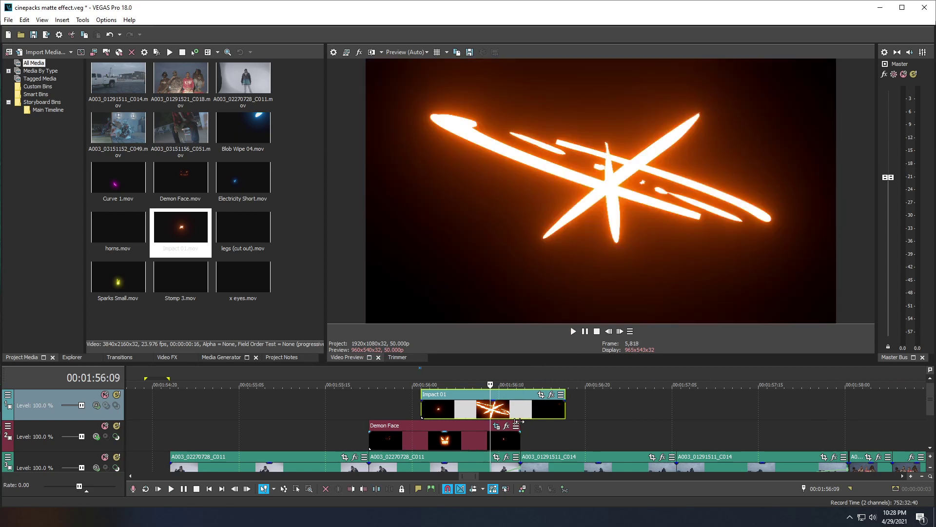
left_click(96, 406)
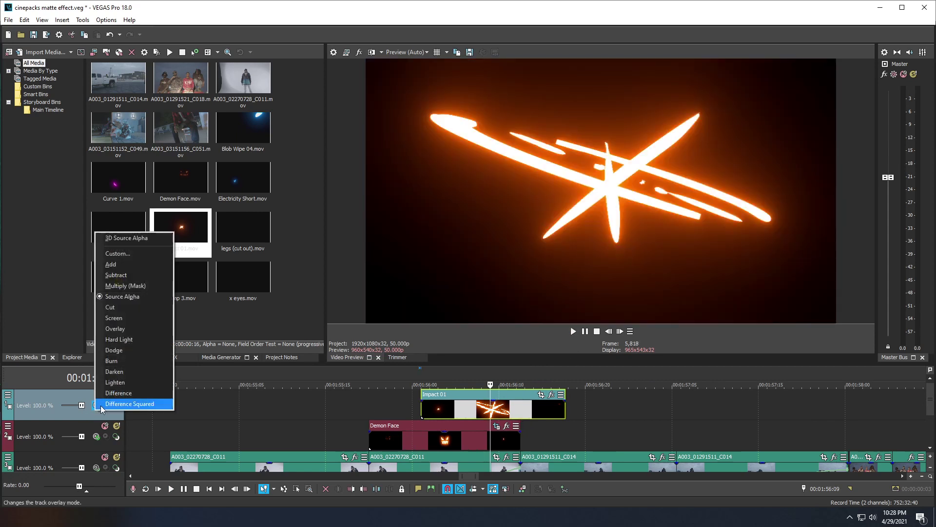
left_click(105, 268)
left_click(96, 406)
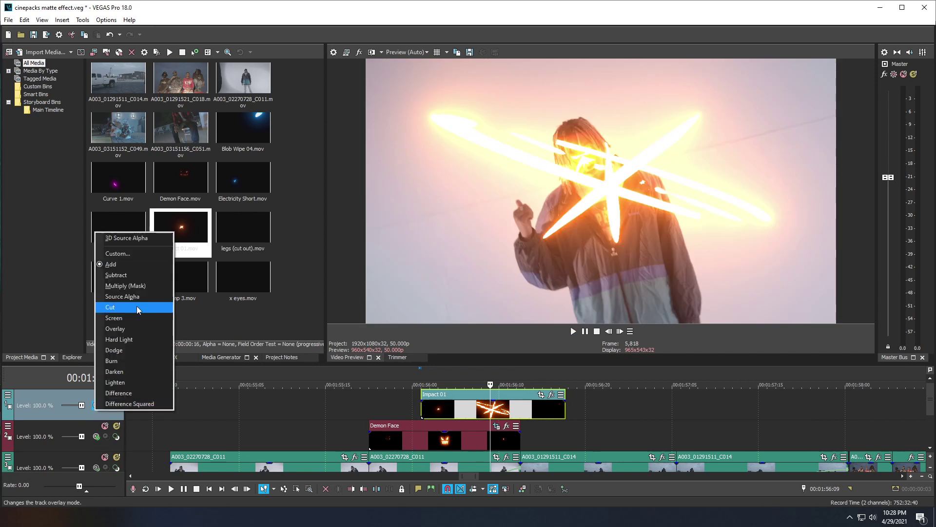
left_click(127, 321)
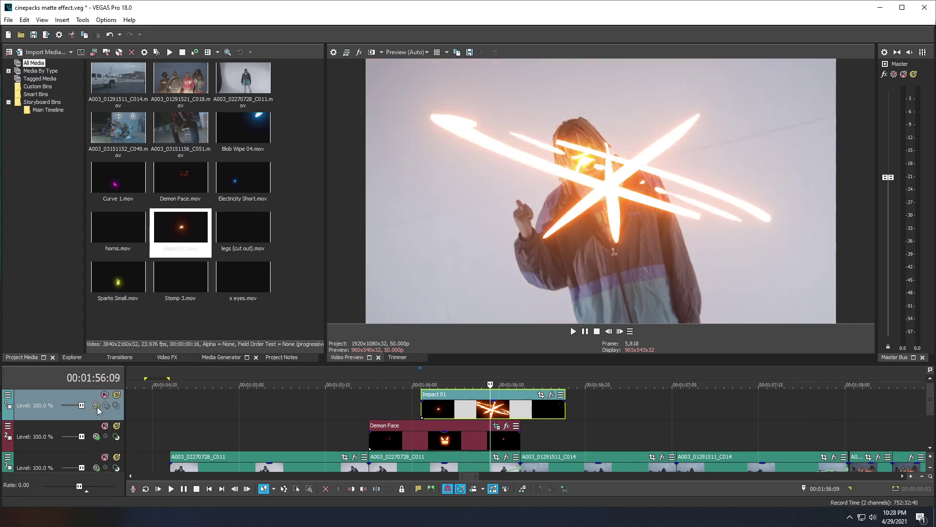
Step: Try other blend modes including Lighten, then settle the Impact 01 track on Add
left_click(96, 406)
left_click(105, 265)
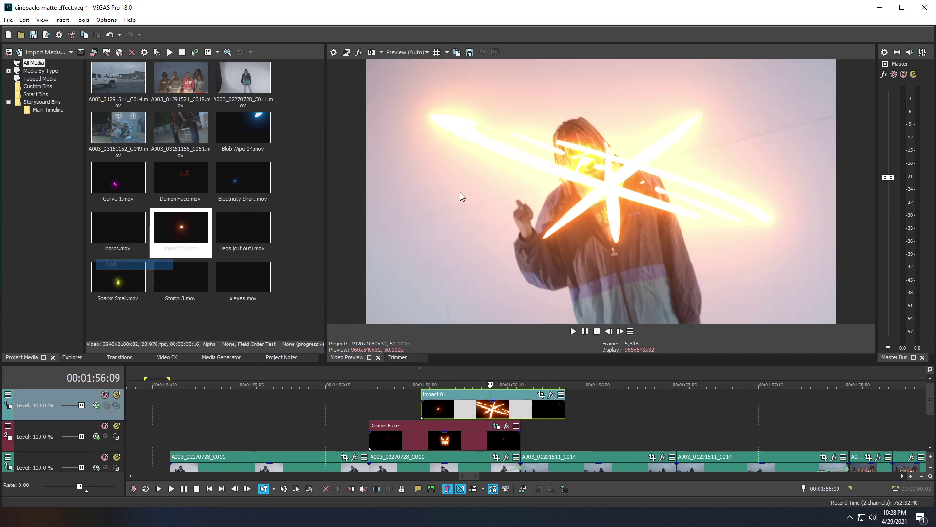
left_click(98, 410)
left_click(156, 318)
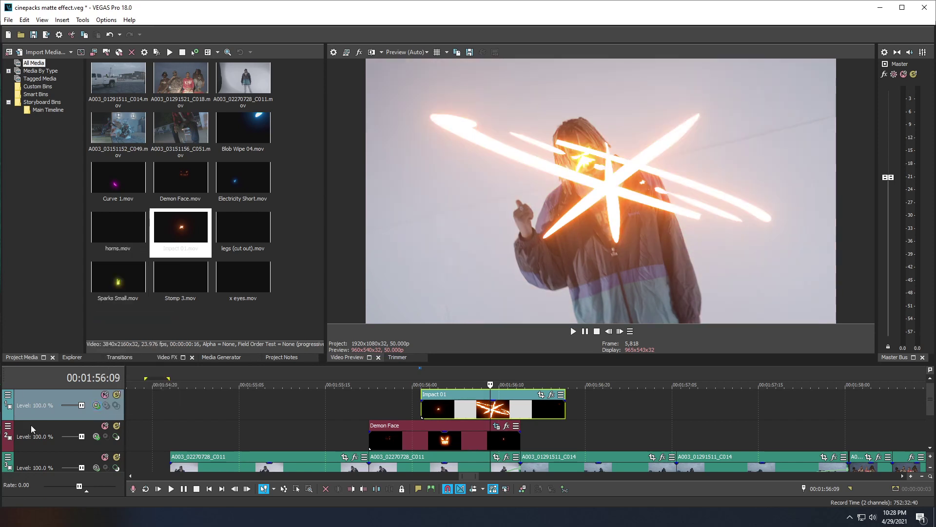
left_click(96, 405)
left_click(139, 383)
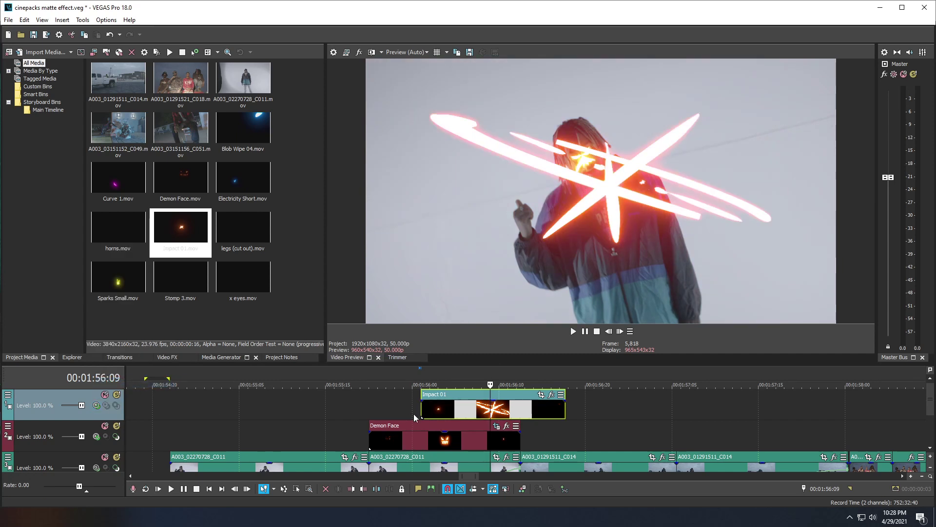
left_click(96, 405)
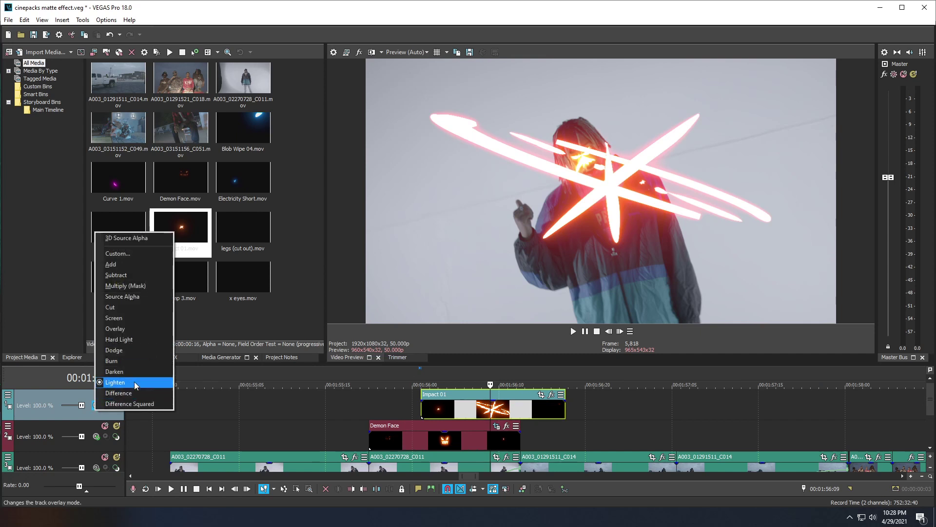
left_click(115, 265)
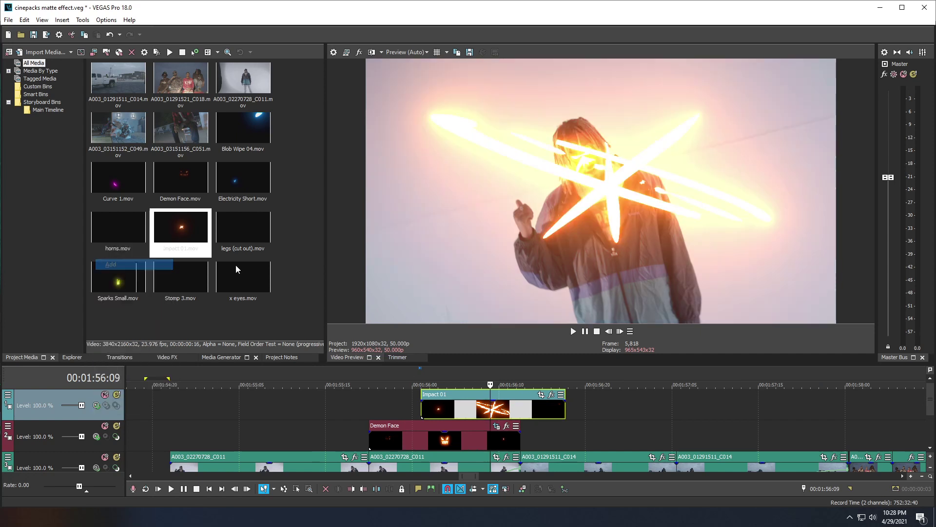
left_click(333, 401)
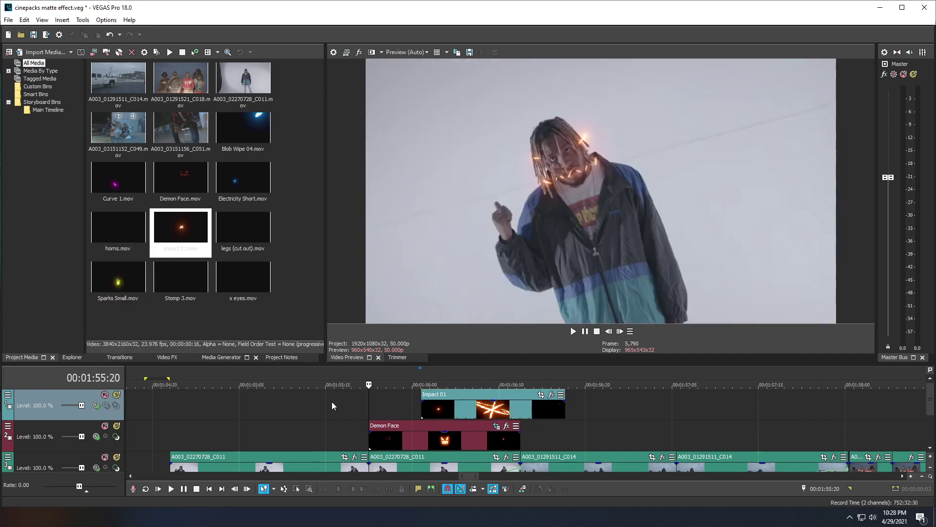
Step: Mark a loop region around the effect and loop-play the impact burst
left_click(573, 331)
left_click(362, 400)
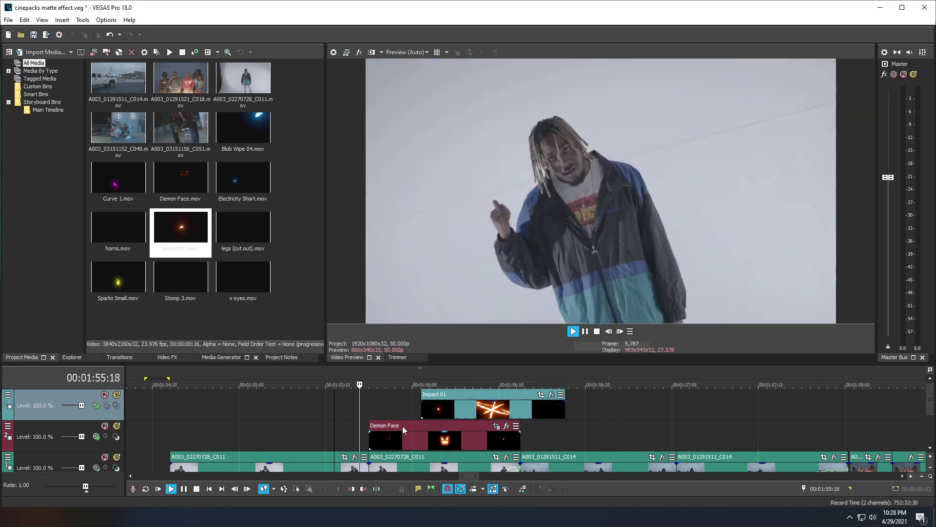
left_click_drag(341, 434, 608, 415)
key("space")
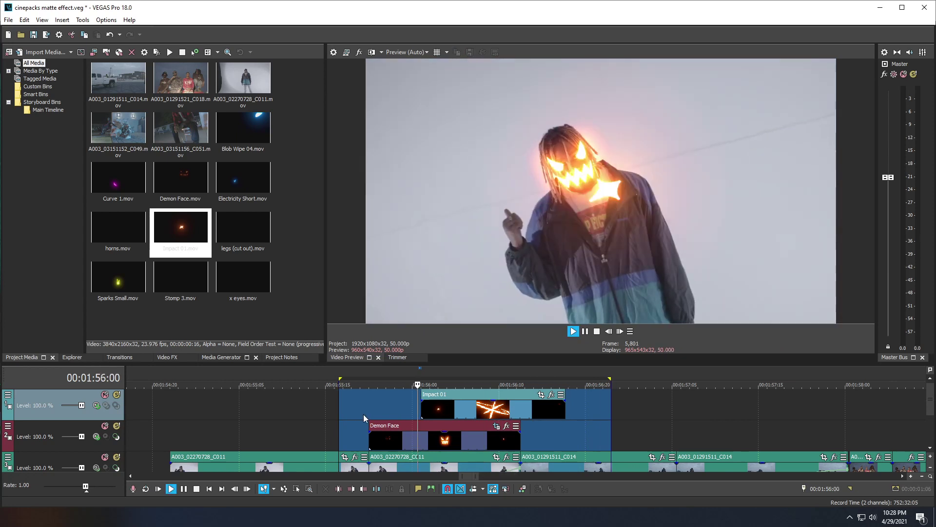
key("space")
Step: Replay the section from just before the effect
key("space")
left_click(458, 405)
key("Return")
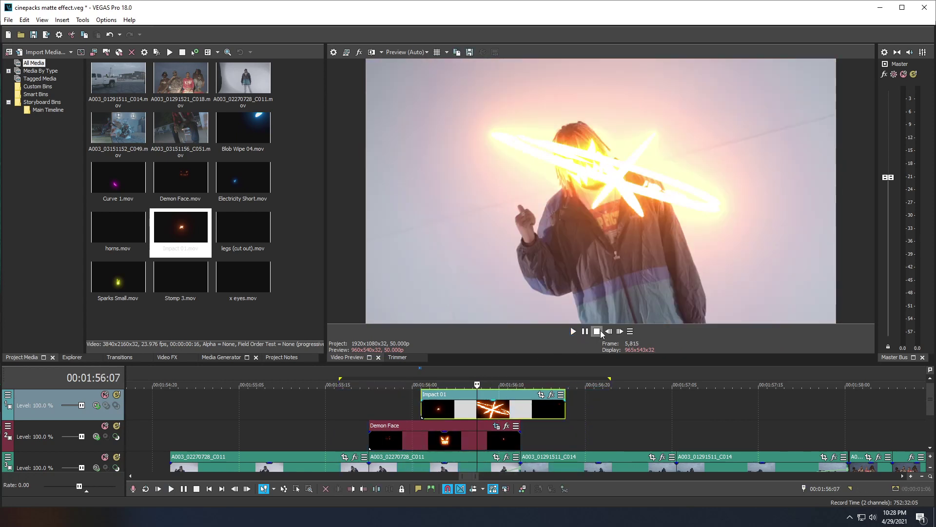
left_click(365, 401)
key("space")
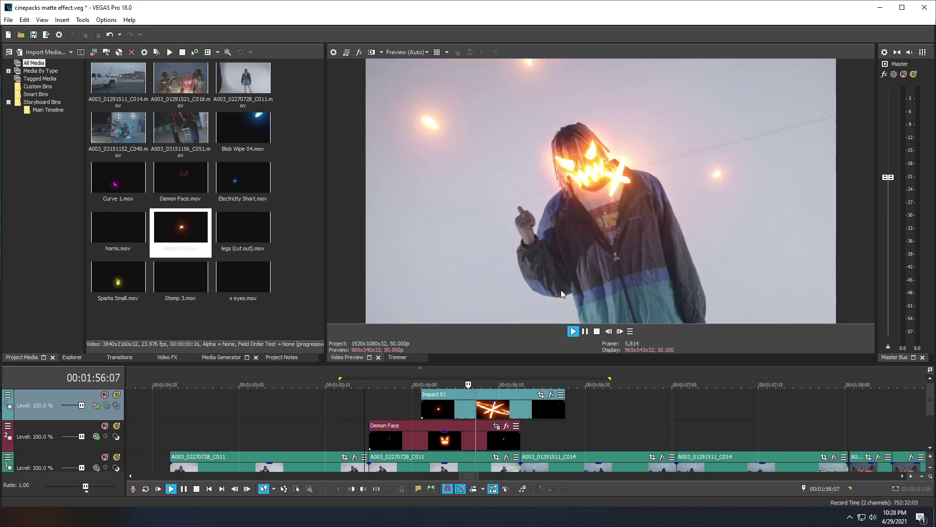
left_click(366, 415)
left_click(366, 415)
key("space")
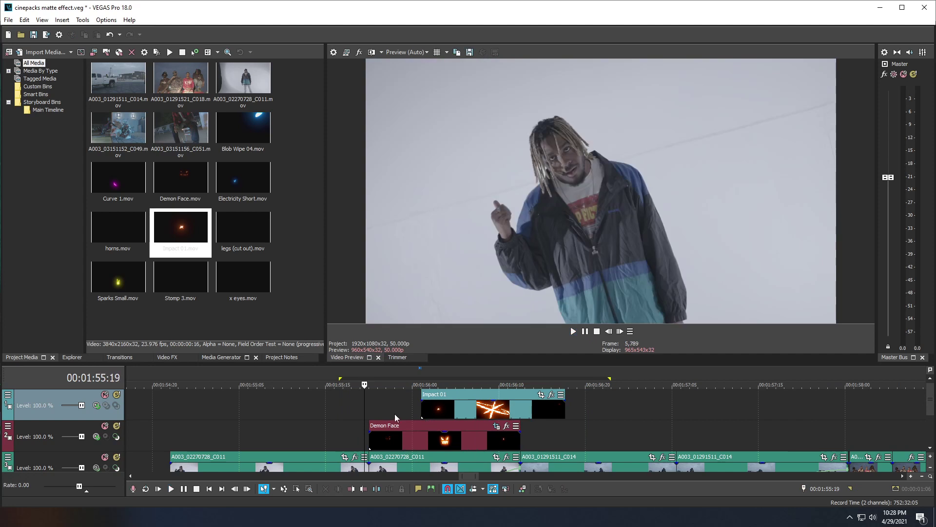
Step: Check the demon face and 00:01:56:09 impact frames, then list Color Corrector (Secondary) presets in Video FX
left_click(456, 404)
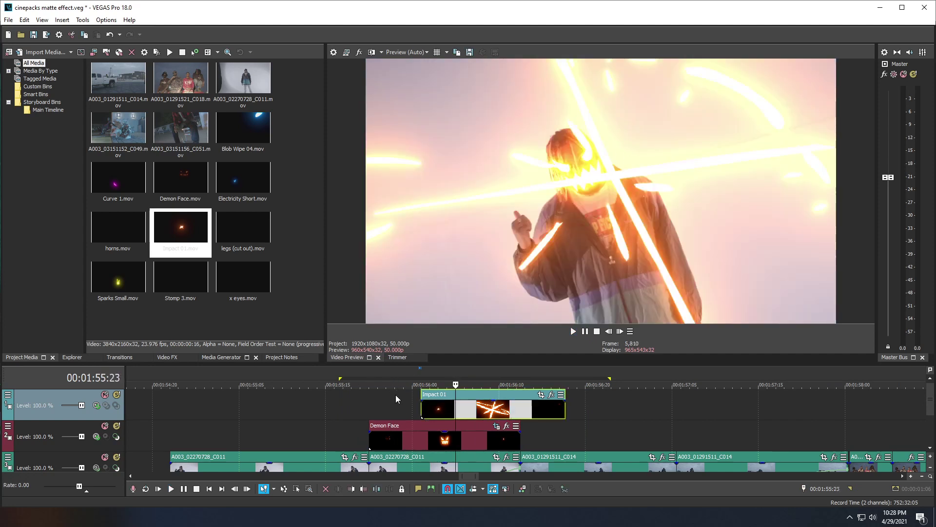
left_click(393, 398)
left_click(490, 407)
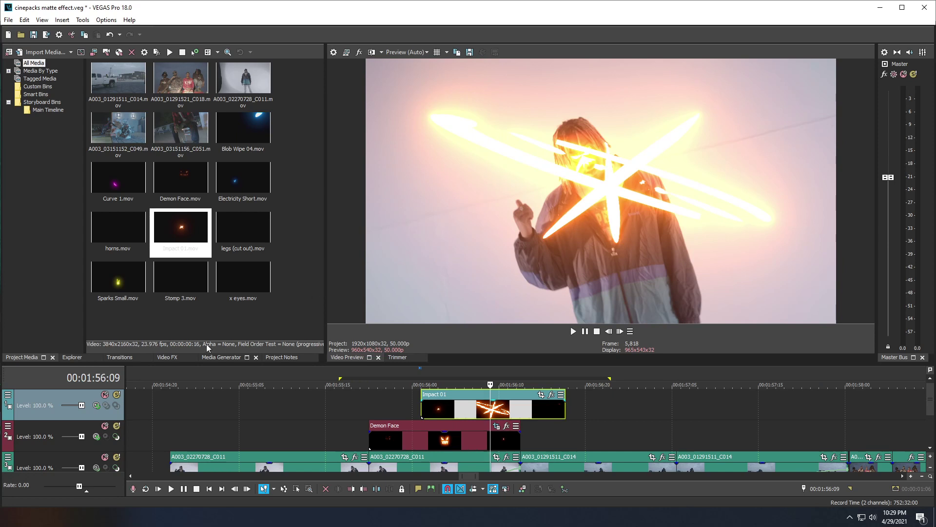
left_click(163, 357)
left_click(43, 228)
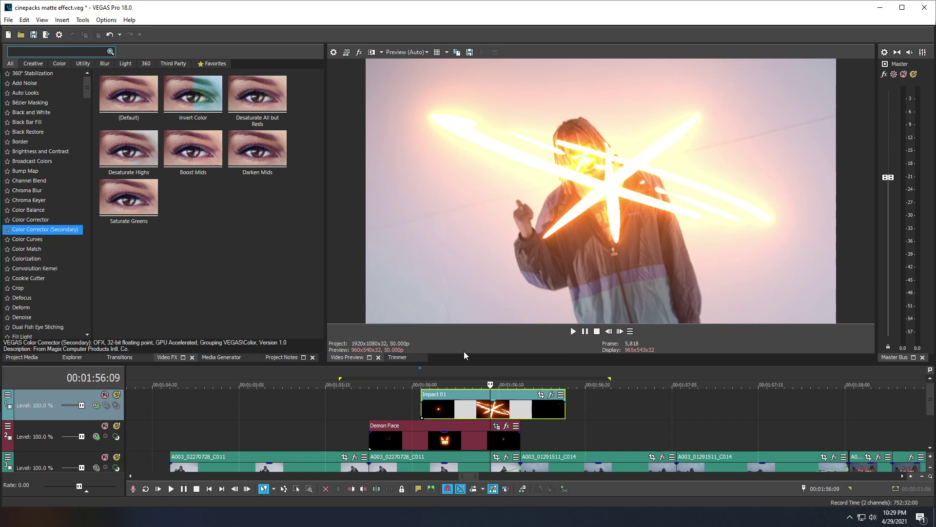
Step: Apply Color Corrector (Secondary) Default to Impact 01 and rotate its hue to about 178.776
left_click_drag(125, 87, 497, 408)
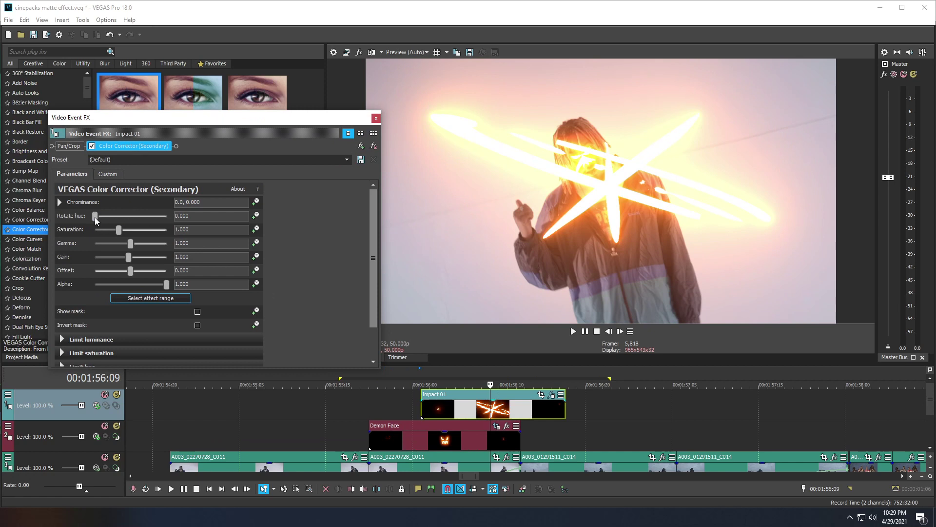
left_click_drag(131, 117, 265, 236)
left_click_drag(265, 153, 162, 146)
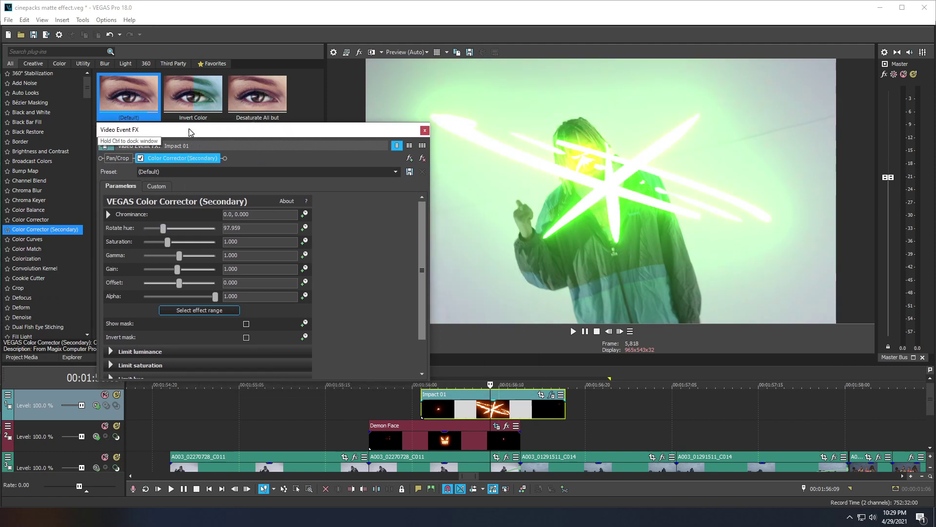
left_click_drag(162, 228, 179, 226)
left_click_drag(360, 132, 394, 128)
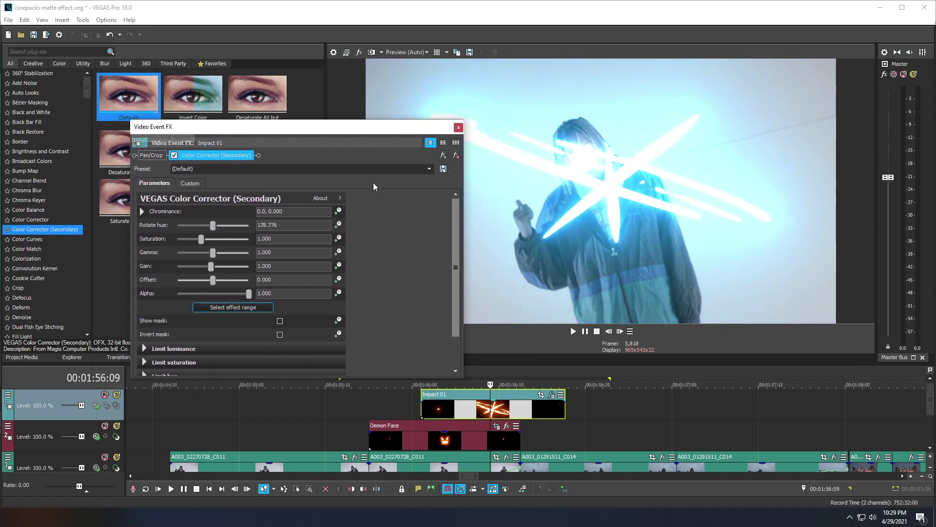
left_click(459, 128)
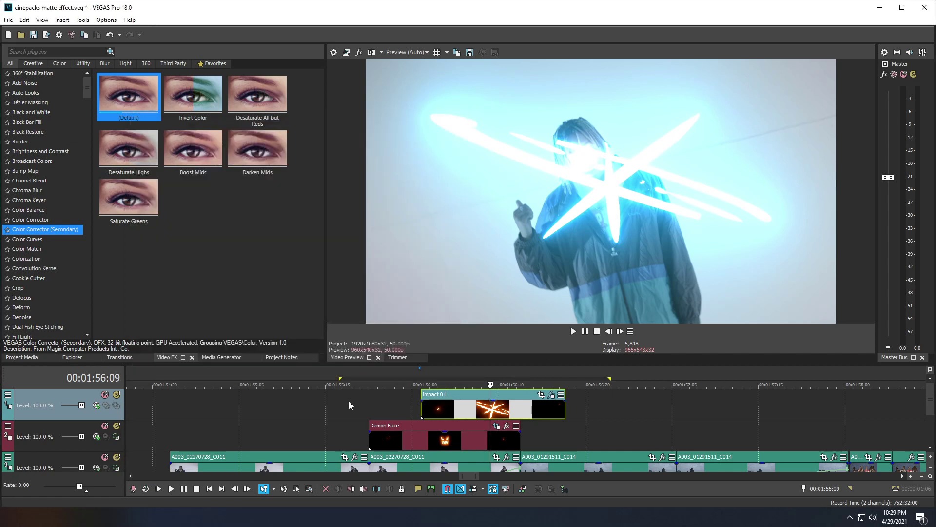
left_click(349, 401)
Step: Play back the recoloured burst and park the playhead at 00:01:57:05
key("space")
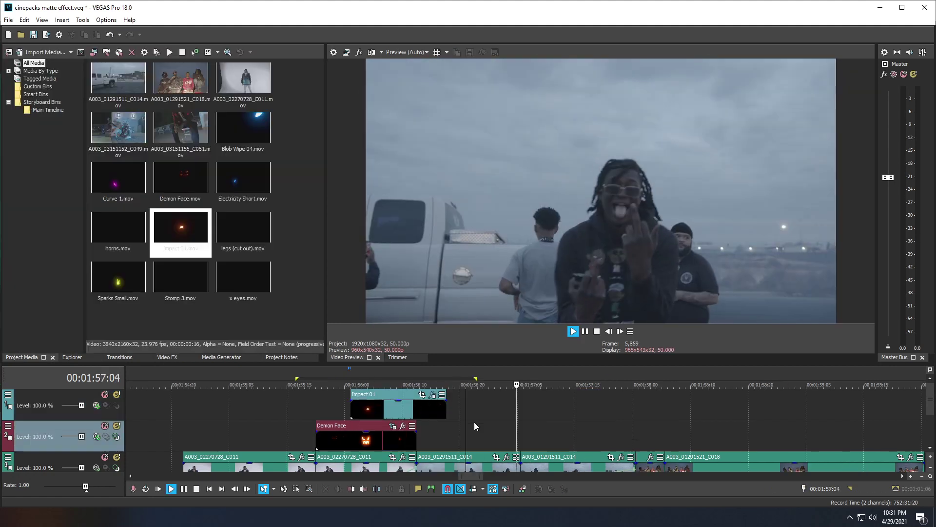
left_click(474, 413)
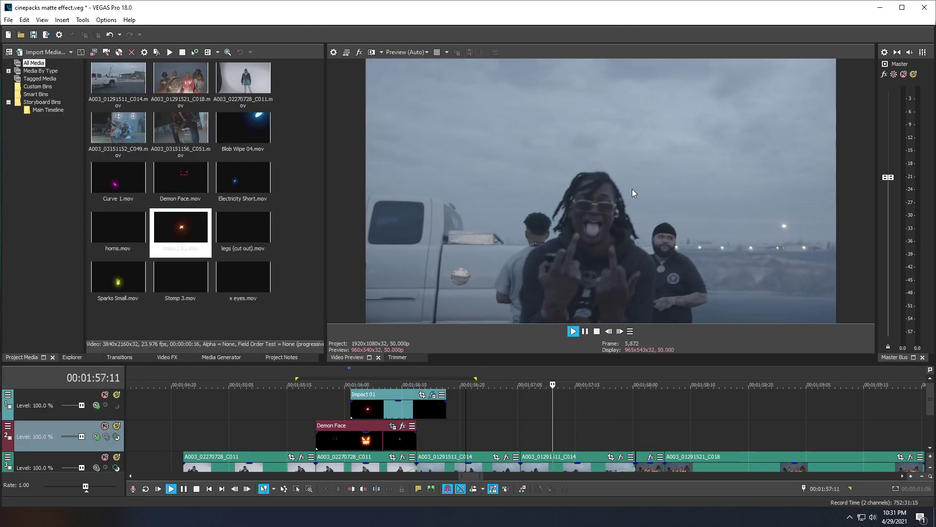
key("space")
left_click(520, 413)
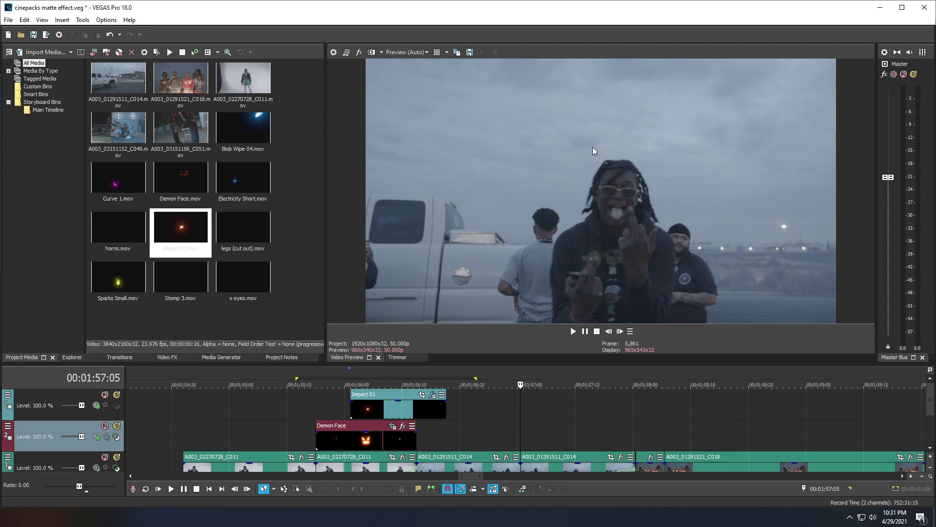
key("space")
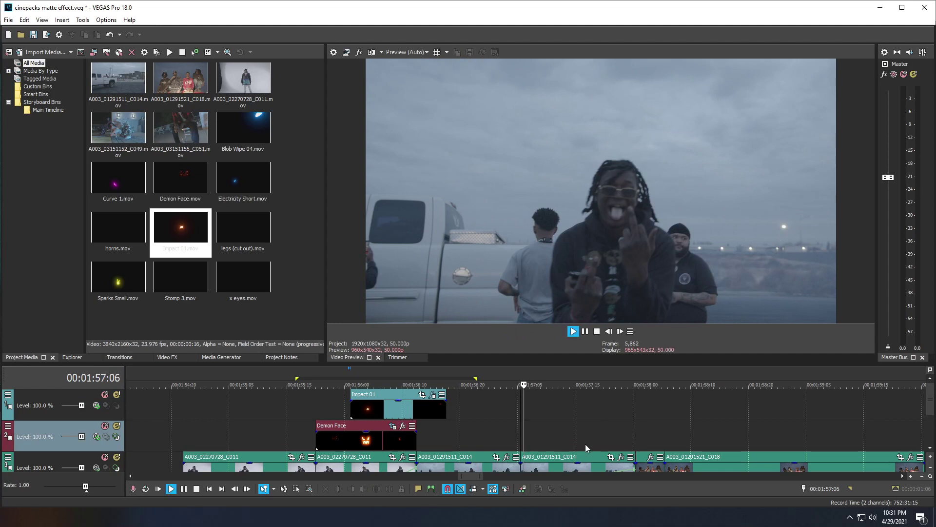
left_click(481, 430)
left_click(524, 426)
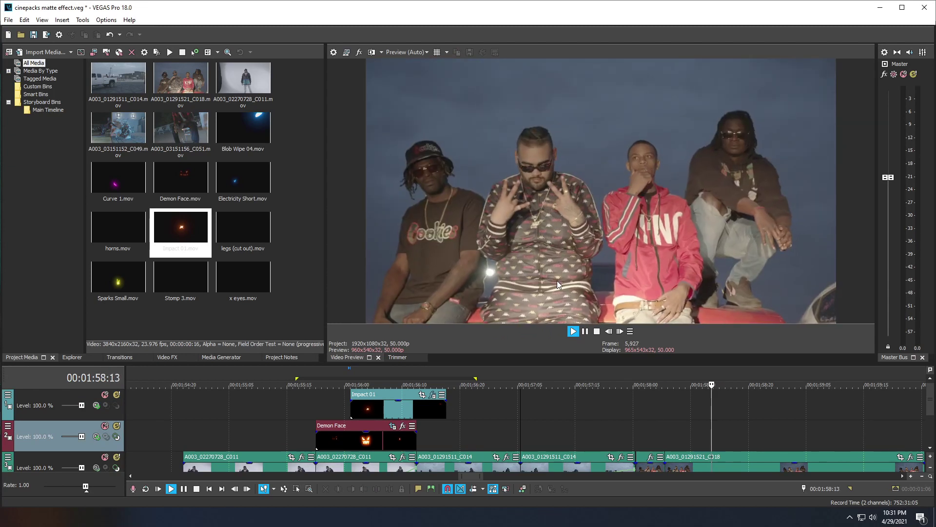
left_click(520, 419)
key("Return")
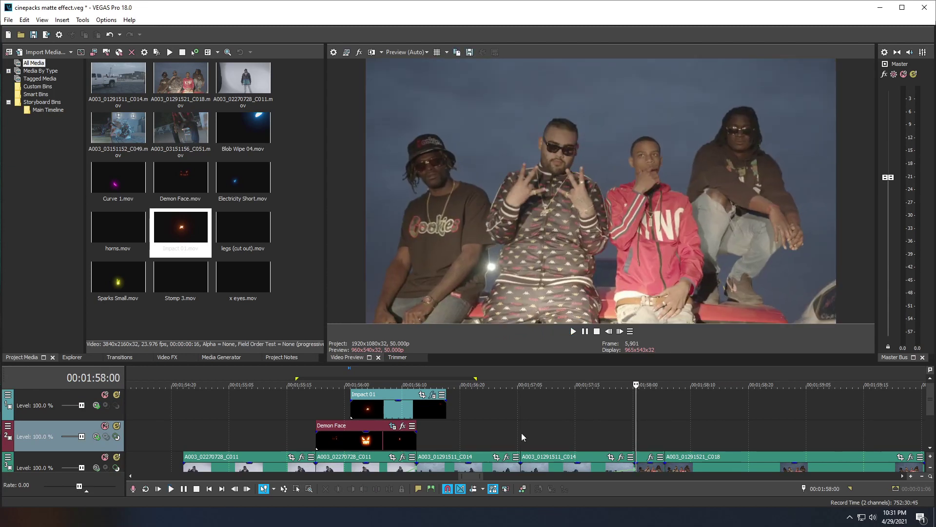
left_click(528, 424)
left_click(518, 421)
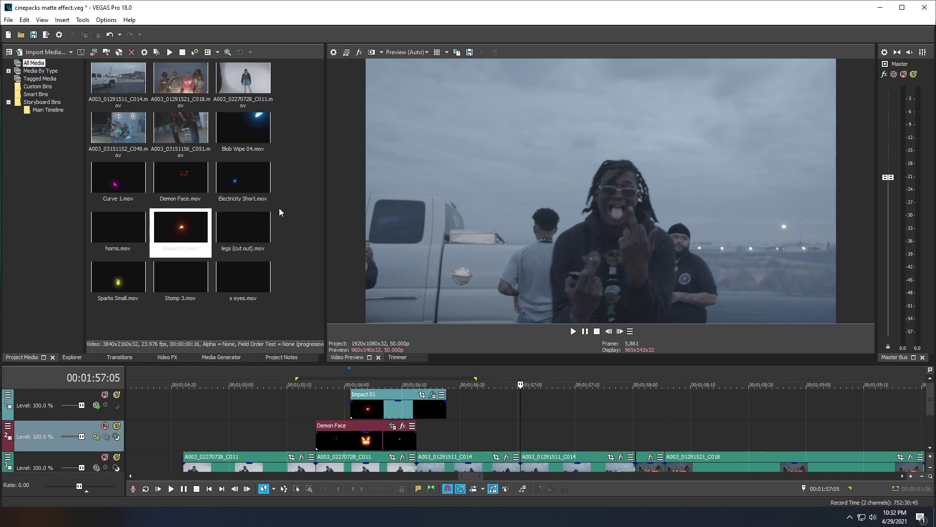
Step: Place horns.mov on the second track starting at 00:01:57:05
left_click(116, 233)
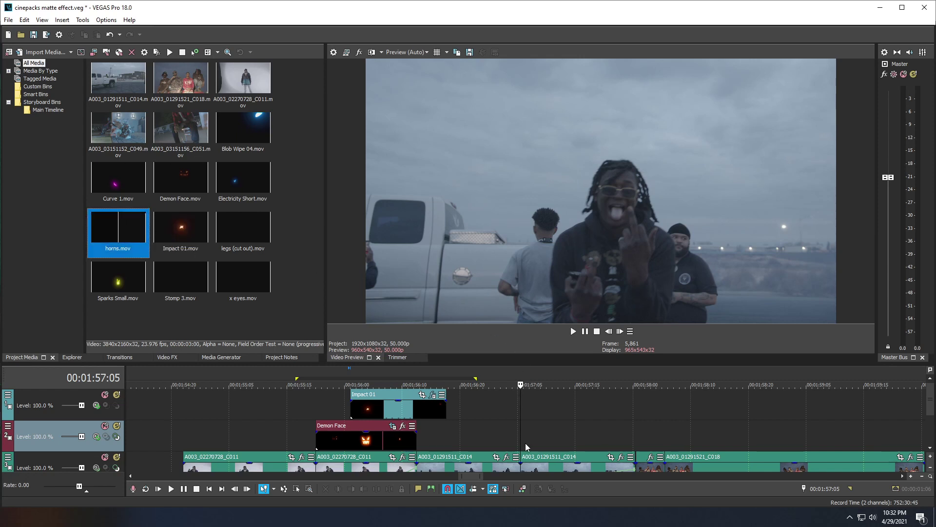
left_click_drag(126, 233, 526, 442)
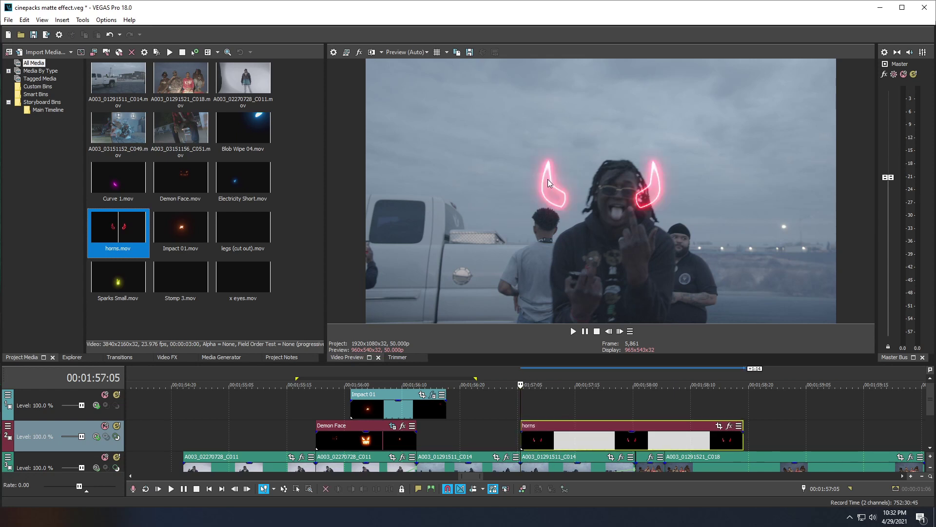
left_click(522, 438)
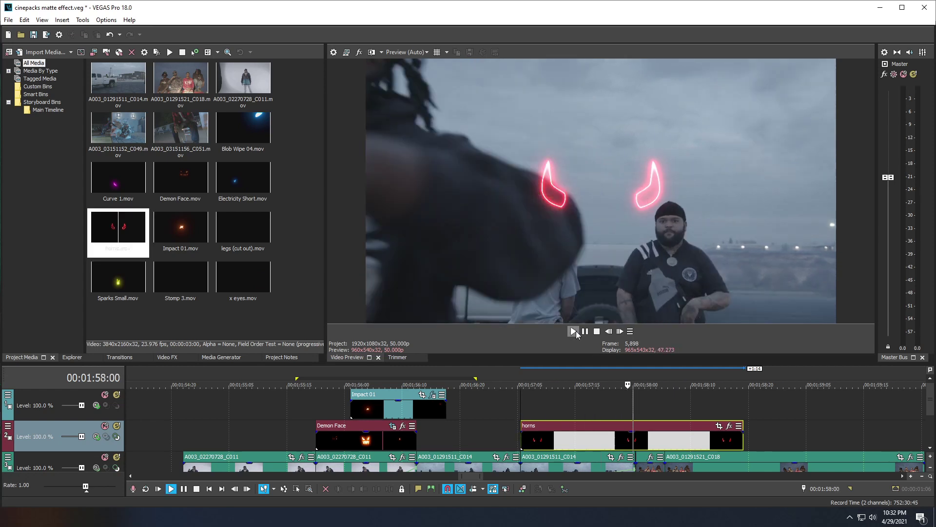
key("space")
left_click(517, 441)
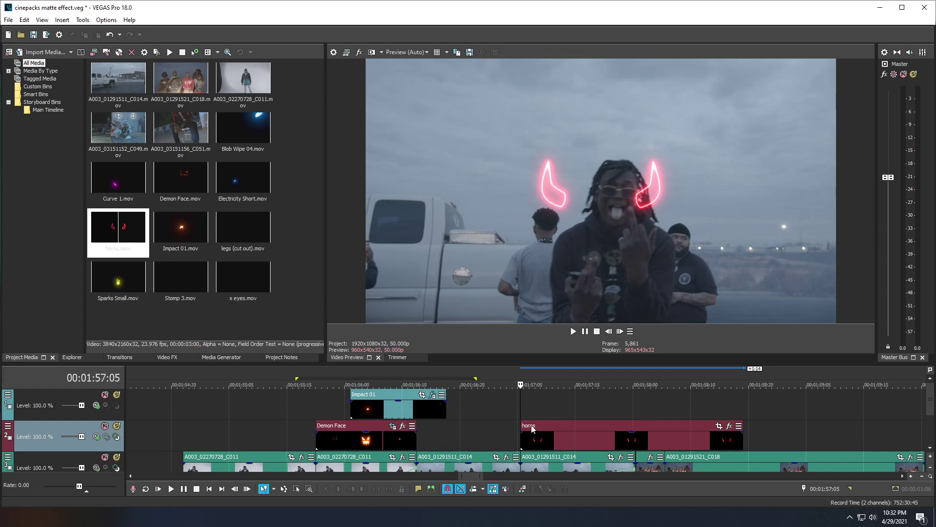
Step: Split the horns clip at 00:01:58:02, delete the right part, and open its Pan/Crop settings
left_click(580, 448)
key("ctrl+Right")
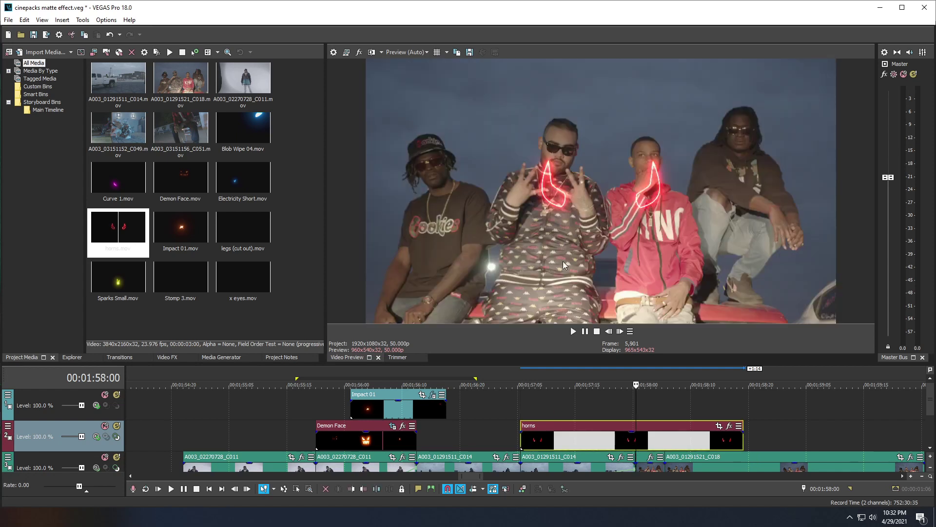
key("Left")
key("Left")
key("Right")
key("Right")
left_click(643, 438)
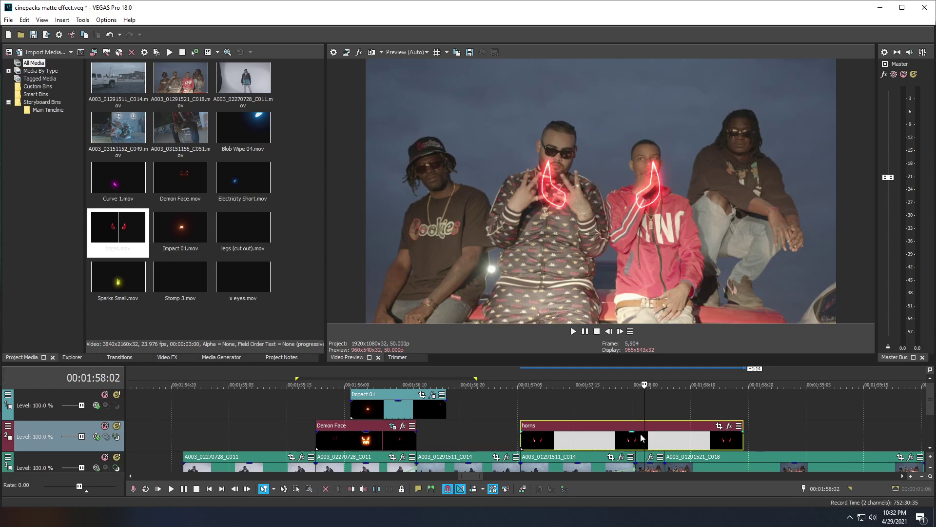
key("s")
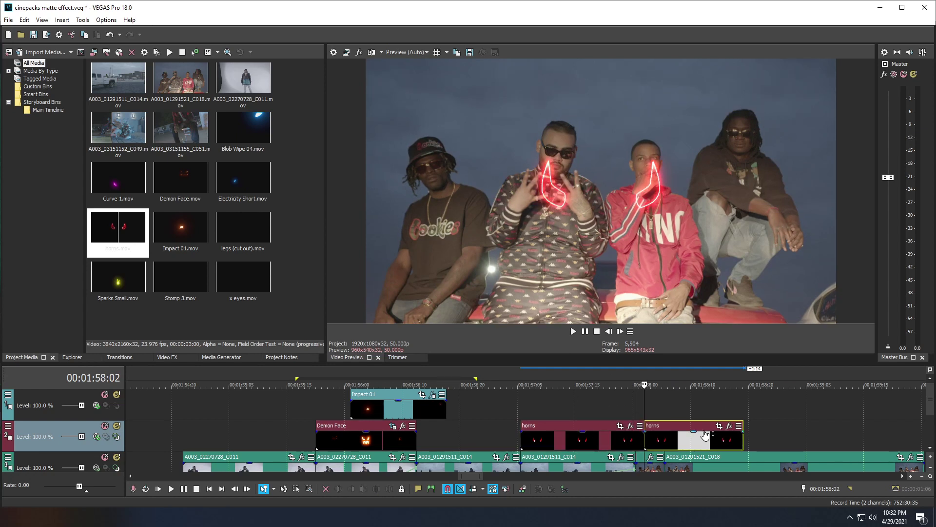
key("Delete")
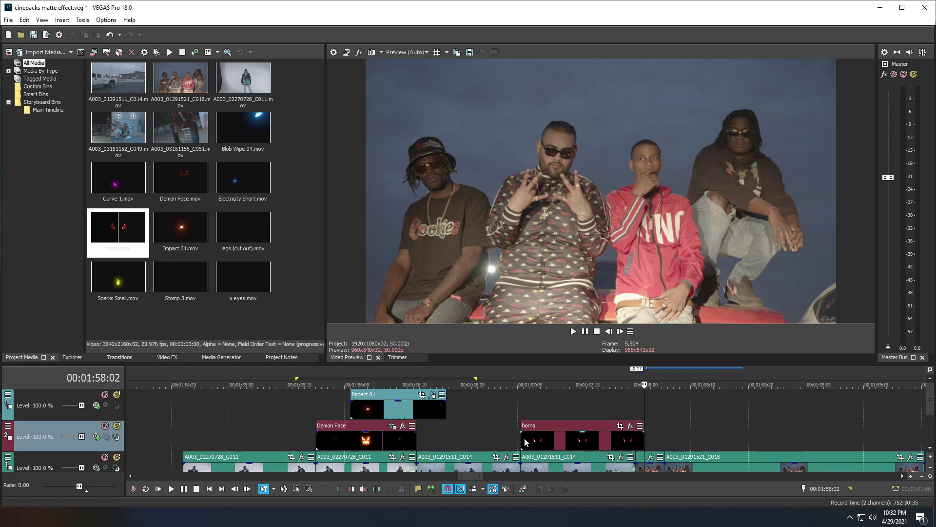
left_click(526, 443)
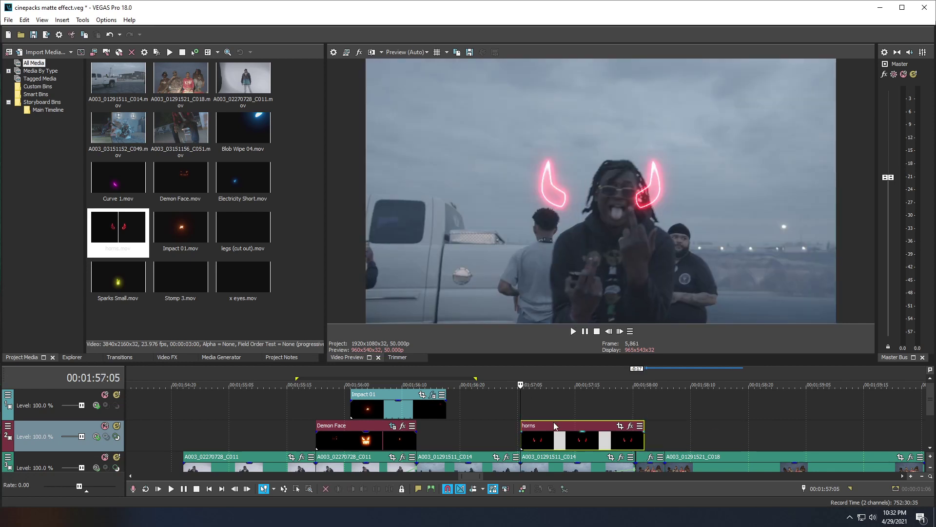
left_click(619, 427)
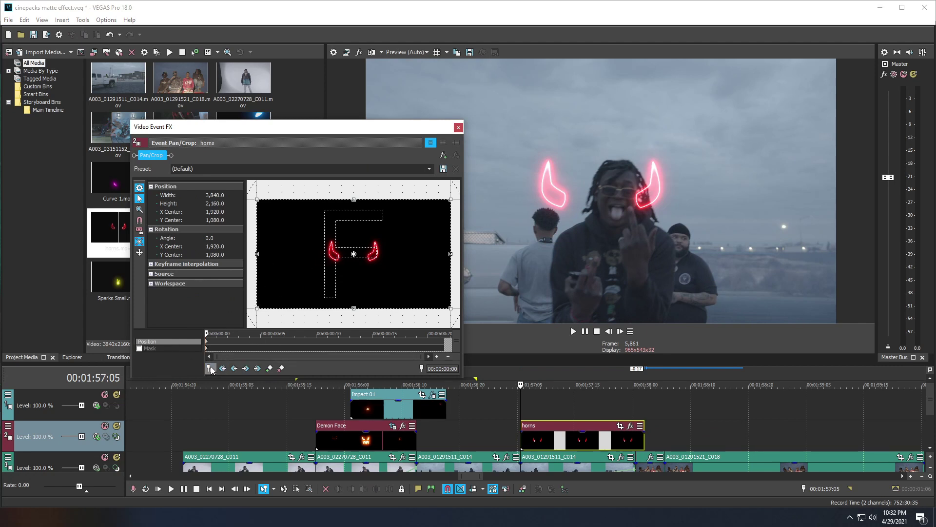
Step: Scale the neon horns down in Event Pan/Crop and set them on the performer's head
left_click_drag(257, 308, 180, 334)
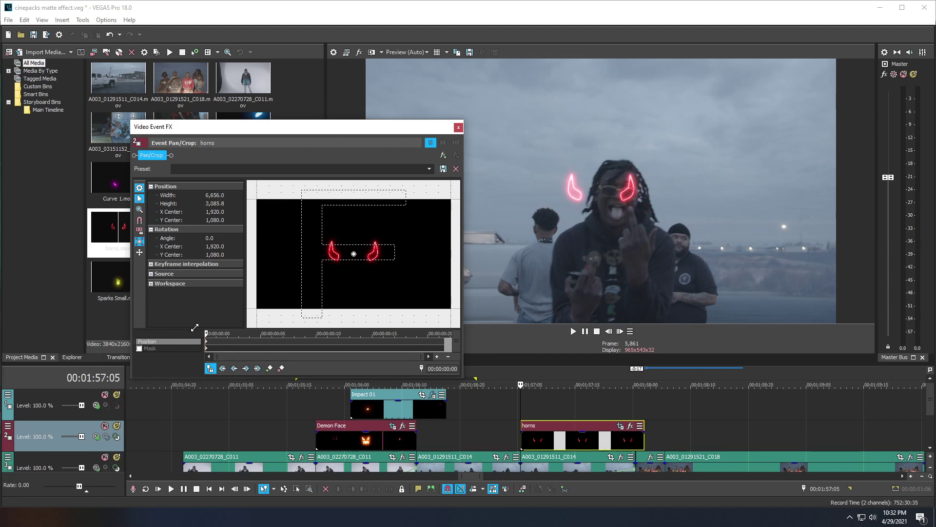
left_click_drag(301, 258, 248, 209)
left_click_drag(339, 243, 330, 253)
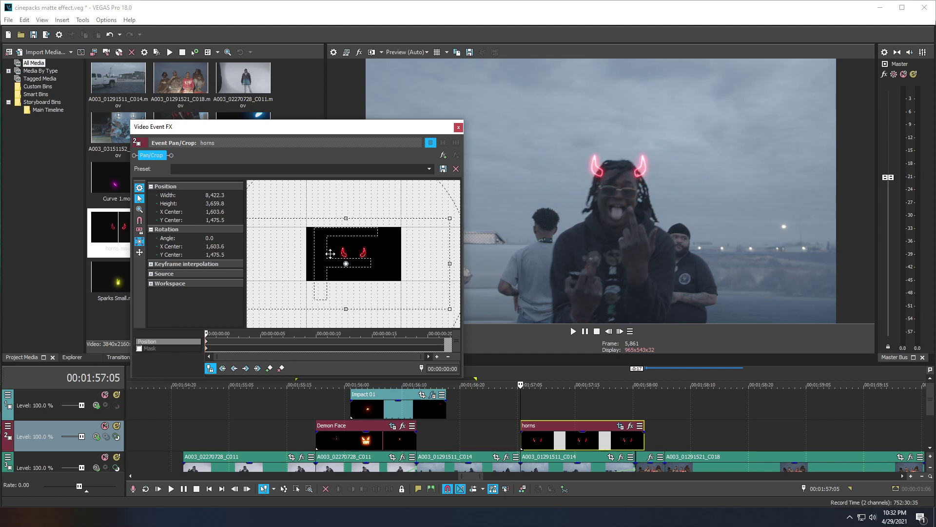
Step: Advance frame by frame, adding keyframes that keep the horns on the moving head
left_click(620, 332)
left_click(621, 332)
left_click(620, 331)
left_click(621, 331)
left_click_drag(339, 267, 343, 265)
left_click(620, 332)
left_click(621, 332)
left_click(620, 332)
left_click(620, 332)
left_click_drag(355, 263, 351, 282)
left_click(621, 332)
left_click(620, 332)
left_click(620, 332)
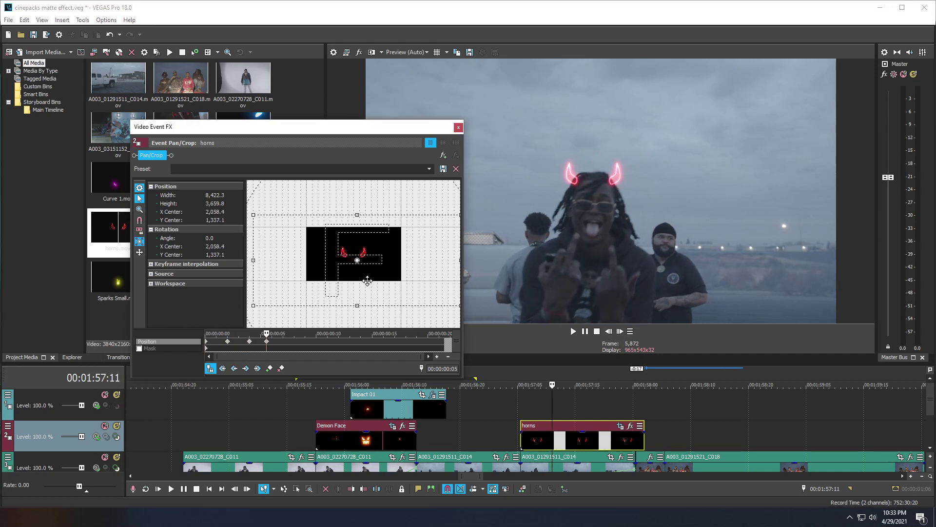
left_click(624, 335)
left_click(625, 335)
left_click(624, 335)
left_click_drag(409, 263, 396, 265)
Step: Continue stepping forward, shifting the horns right and down to follow the head
left_click(620, 331)
left_click(621, 331)
left_click(621, 331)
left_click(620, 331)
left_click(620, 332)
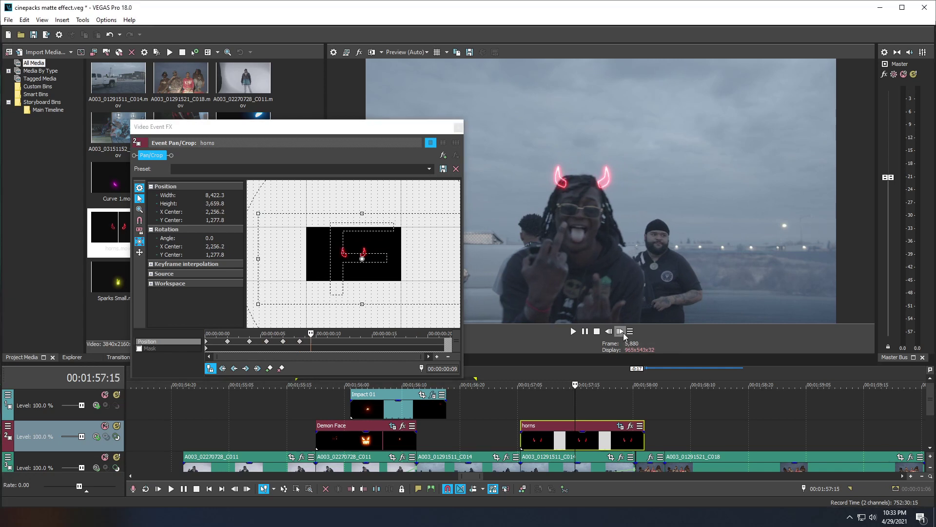
left_click_drag(340, 265, 349, 274)
left_click(619, 332)
left_click(619, 331)
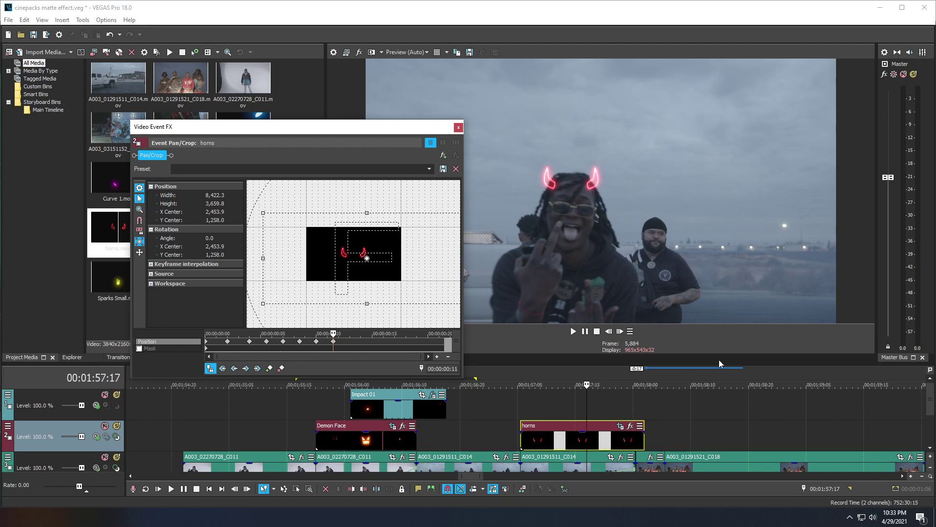
left_click(619, 331)
left_click(619, 331)
left_click(619, 331)
left_click_drag(357, 248, 363, 253)
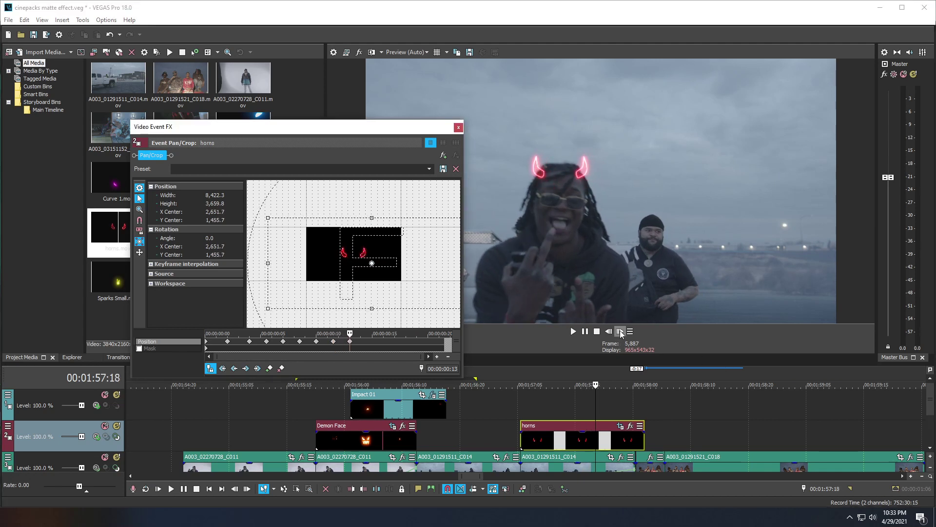
Step: Keep the horns on the head as he leans in, fine-tune, and undo the last size change
left_click(619, 331)
left_click(619, 331)
left_click_drag(343, 255, 382, 297)
left_click_drag(353, 269, 376, 278)
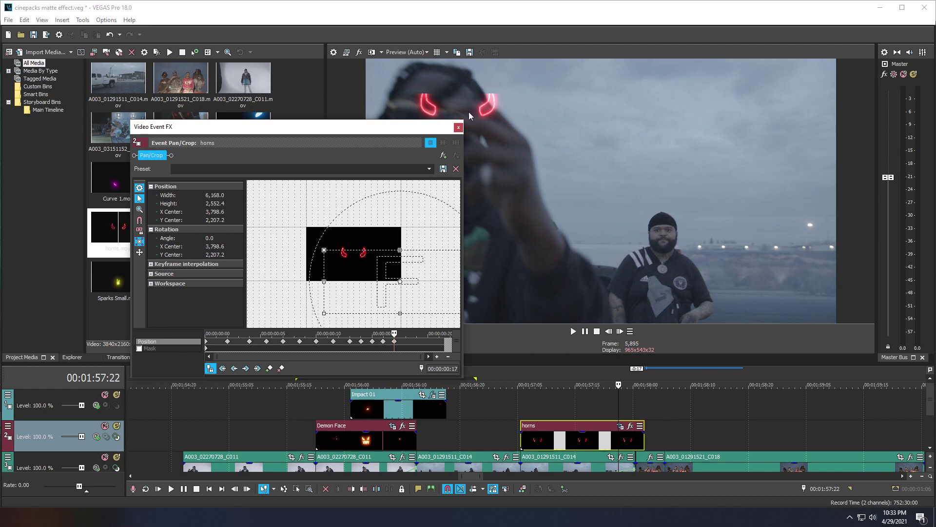
left_click_drag(400, 126, 330, 115)
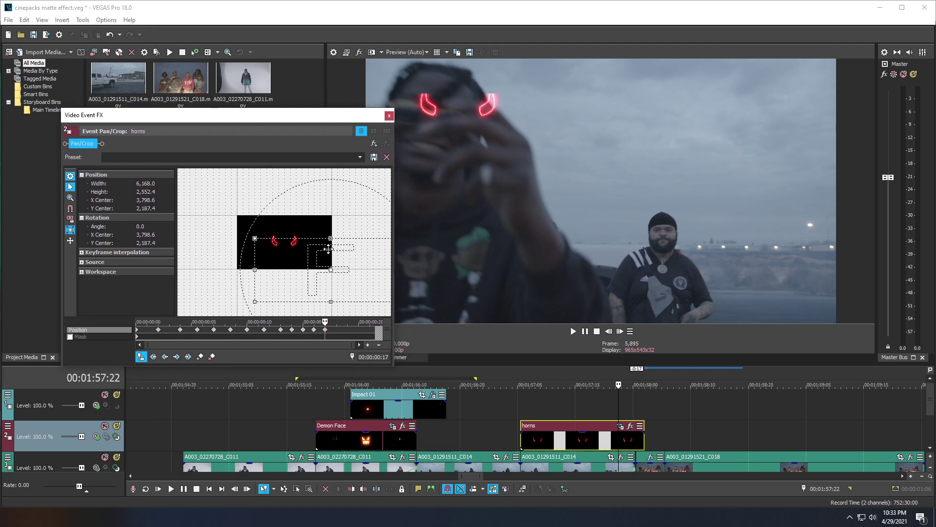
left_click_drag(328, 249, 332, 242)
key("ctrl+z")
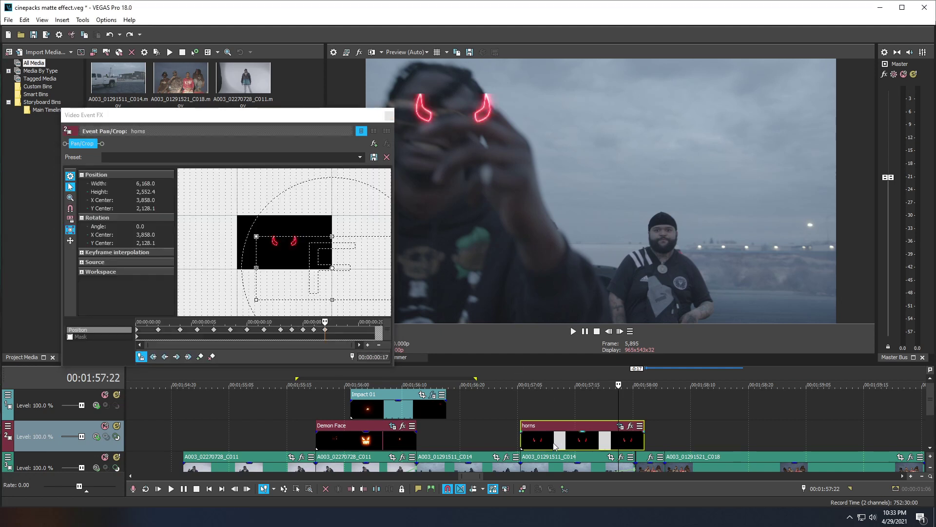
Step: Check and confirm the horns clip's properties
right_click(554, 444)
left_click(569, 435)
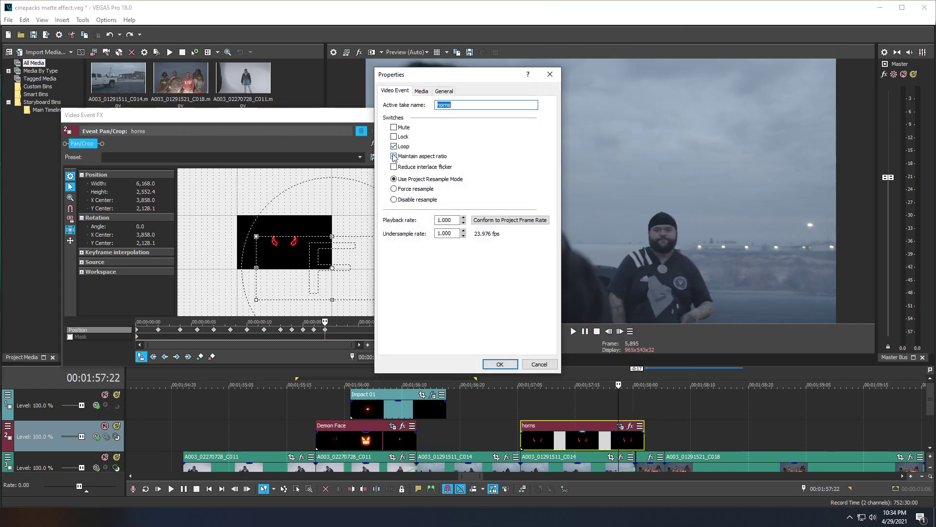
left_click(498, 364)
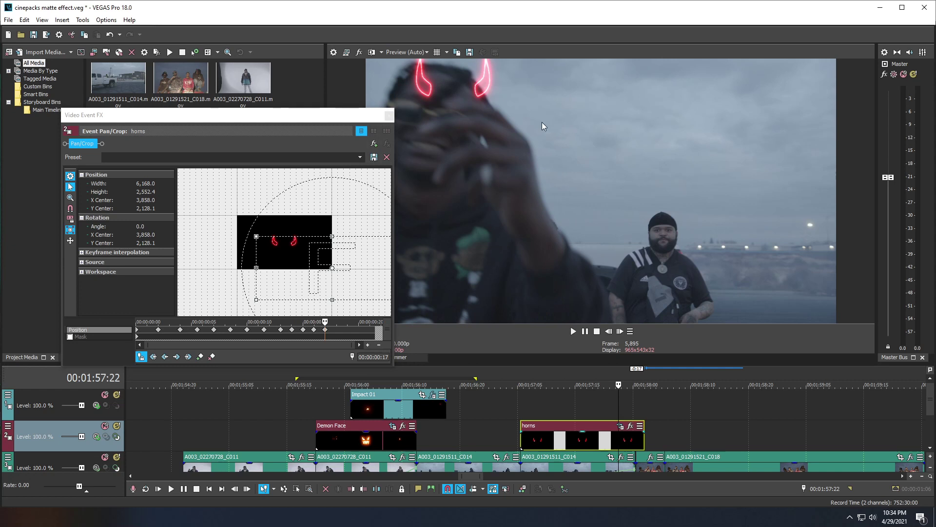
Step: Enlarge the horns and reposition them on the head while stepping back through frames
left_click_drag(308, 262, 313, 264)
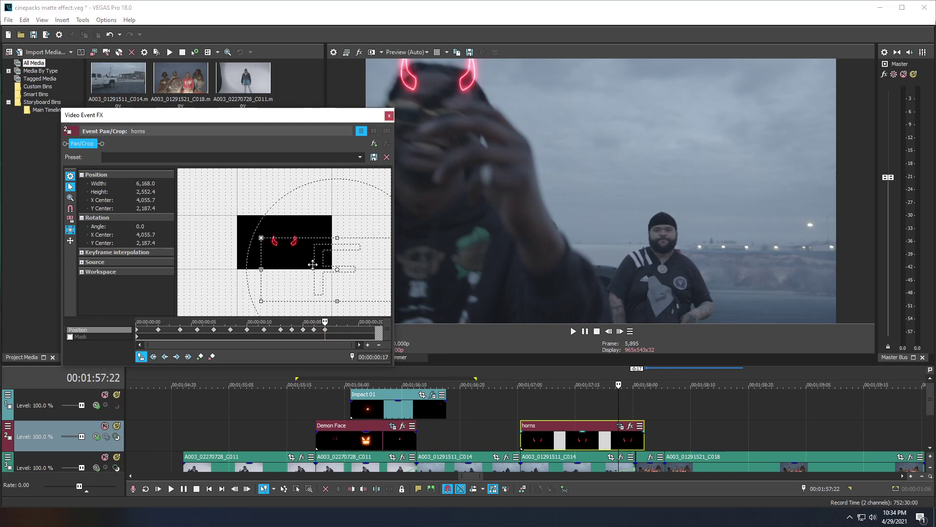
left_click_drag(261, 237, 293, 252)
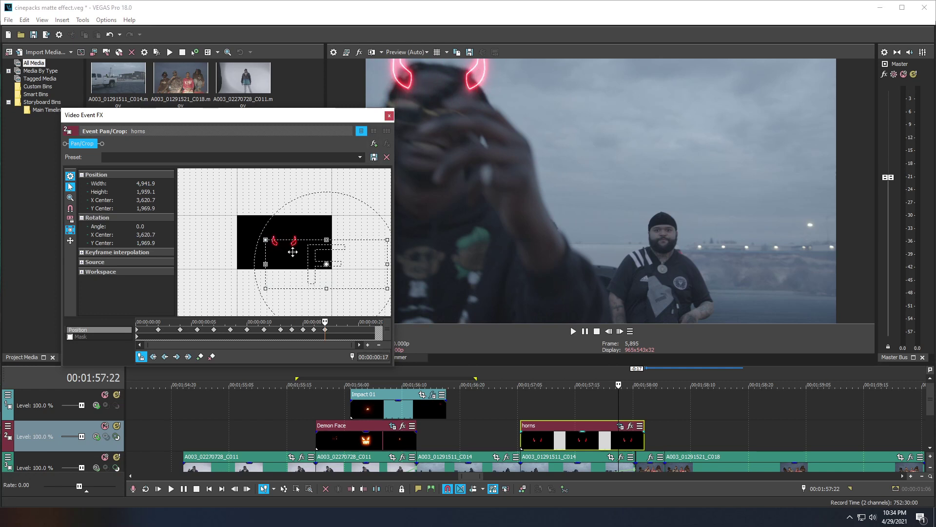
left_click(596, 331)
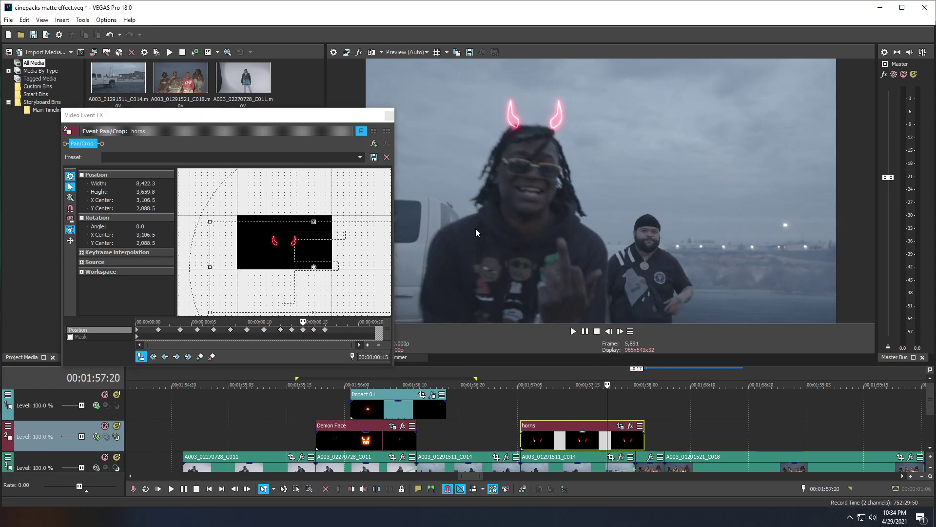
left_click_drag(285, 281, 285, 276)
left_click(608, 331)
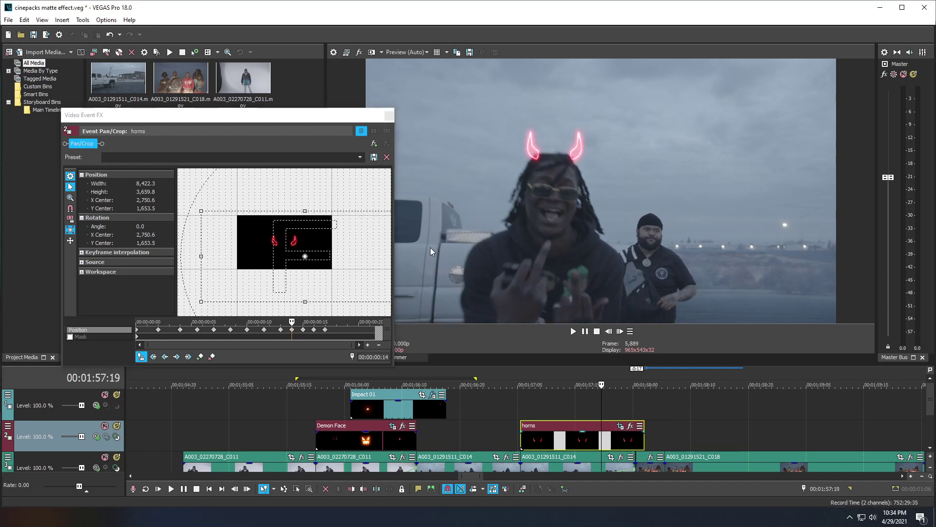
left_click_drag(325, 273, 326, 270)
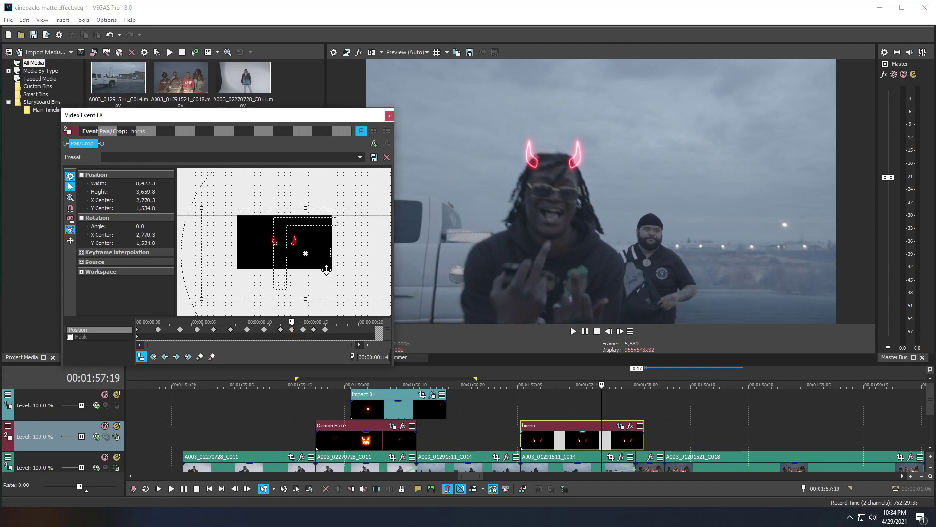
left_click(608, 331)
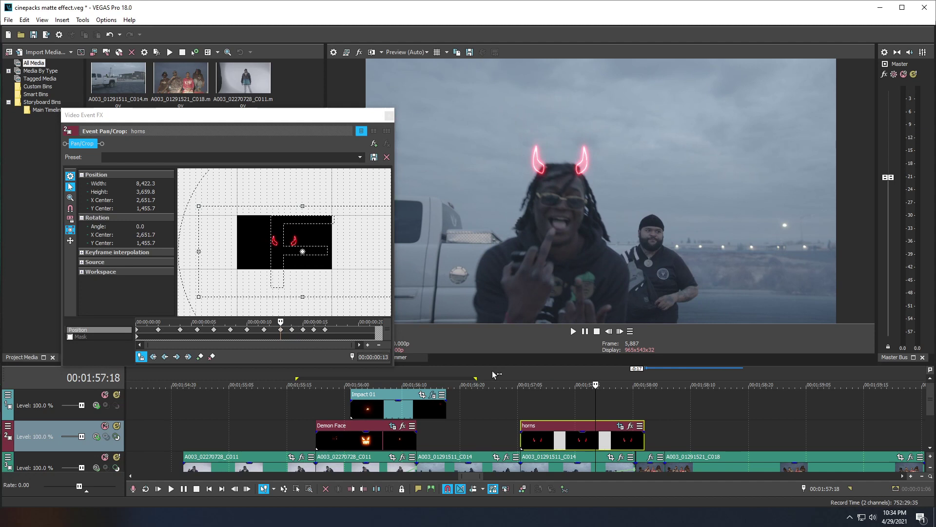
left_click(608, 331)
left_click(609, 331)
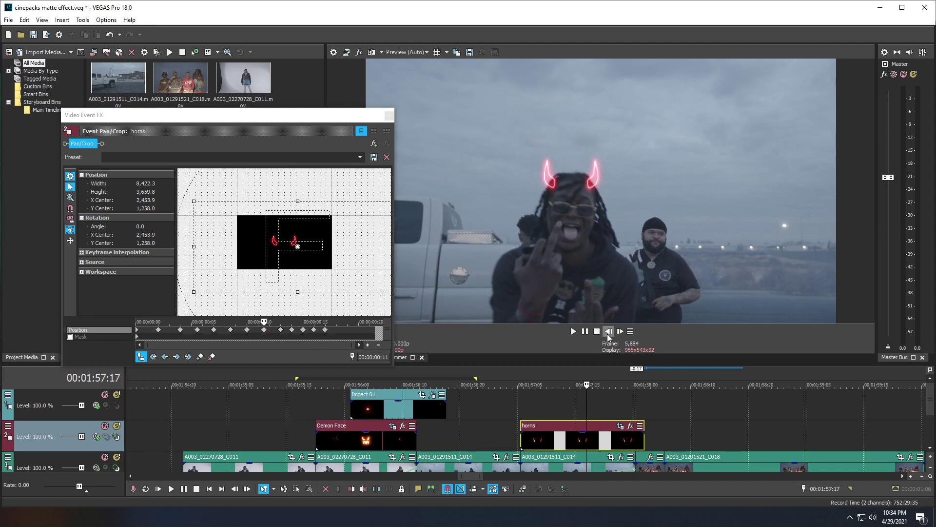
left_click(608, 331)
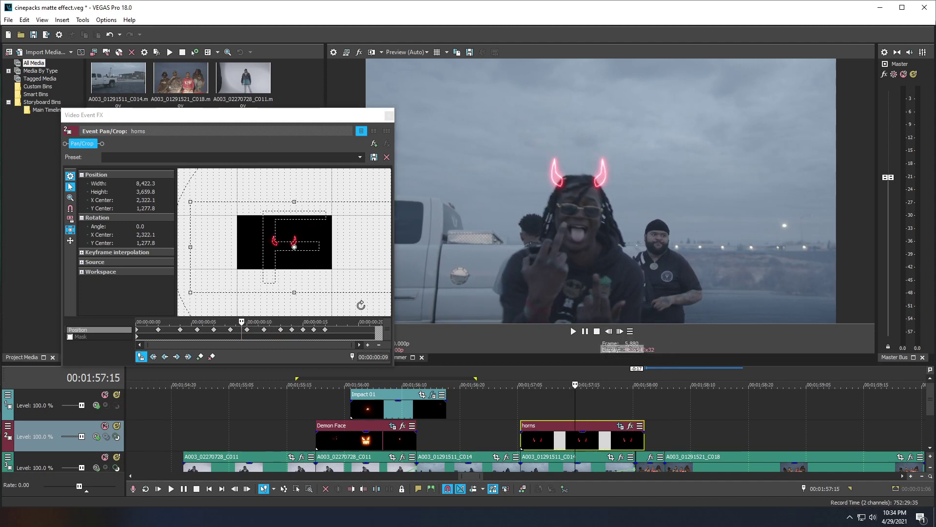
Step: From the last horns keyframe, step forward and drag the horns back onto the head, then close the window
left_click(326, 330)
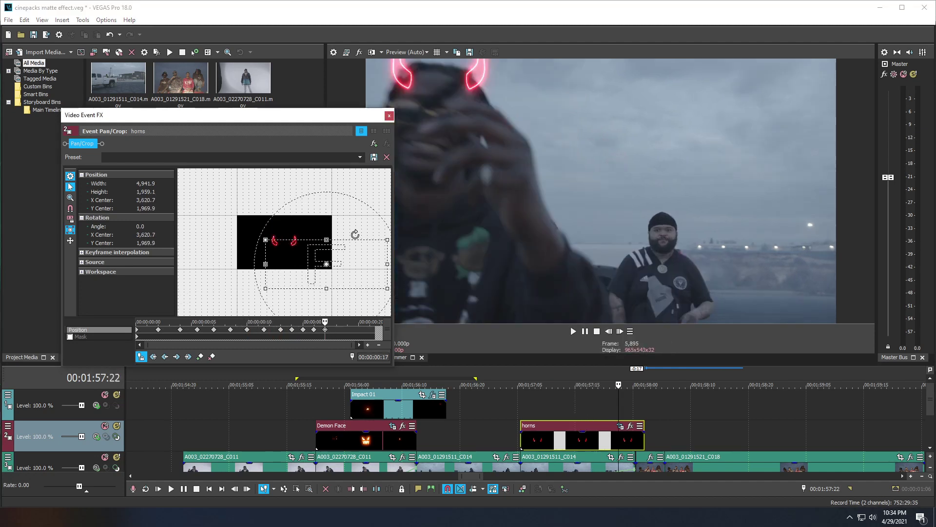
left_click(620, 331)
left_click(620, 332)
left_click(620, 331)
left_click_drag(282, 260, 322, 268)
left_click(515, 398)
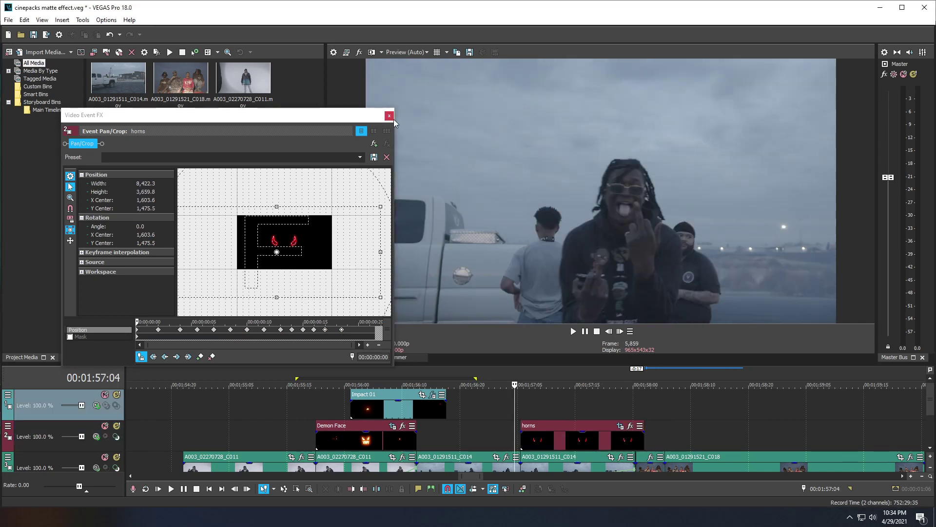
left_click(392, 118)
Step: Place x eyes.mov on the top track above the horns and check its properties
left_click(573, 331)
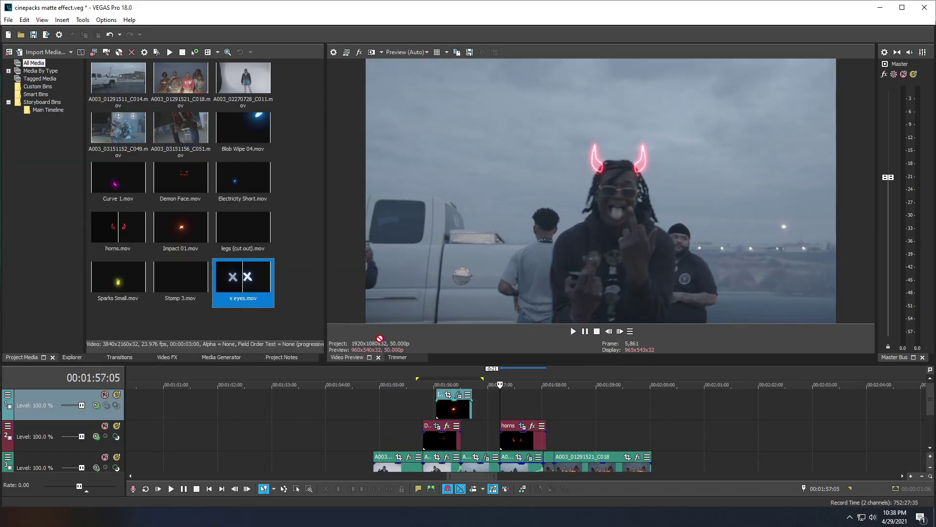
left_click_drag(243, 277, 526, 409)
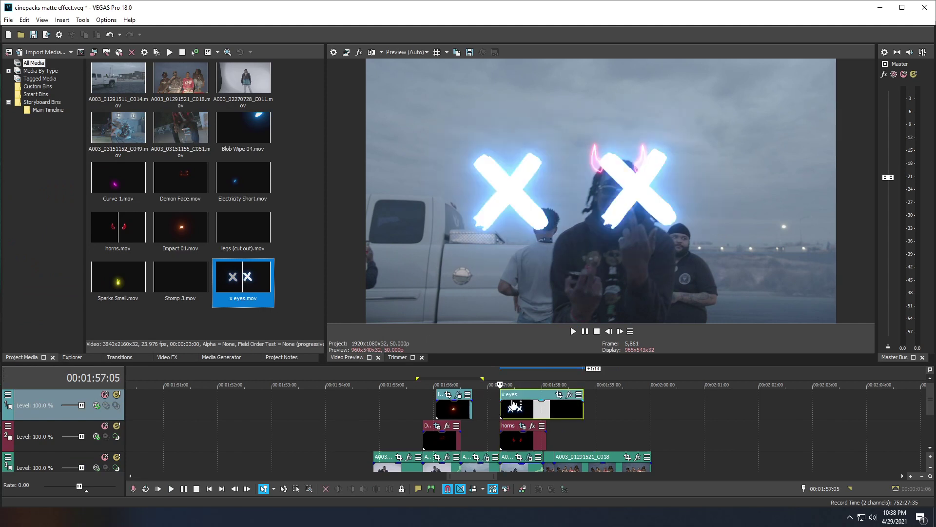
right_click(524, 412)
left_click(537, 500)
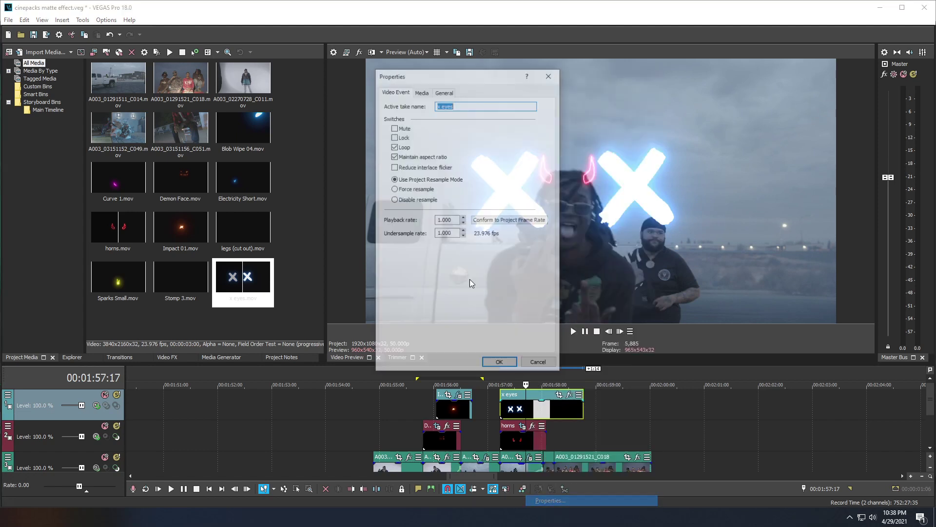
left_click(500, 364)
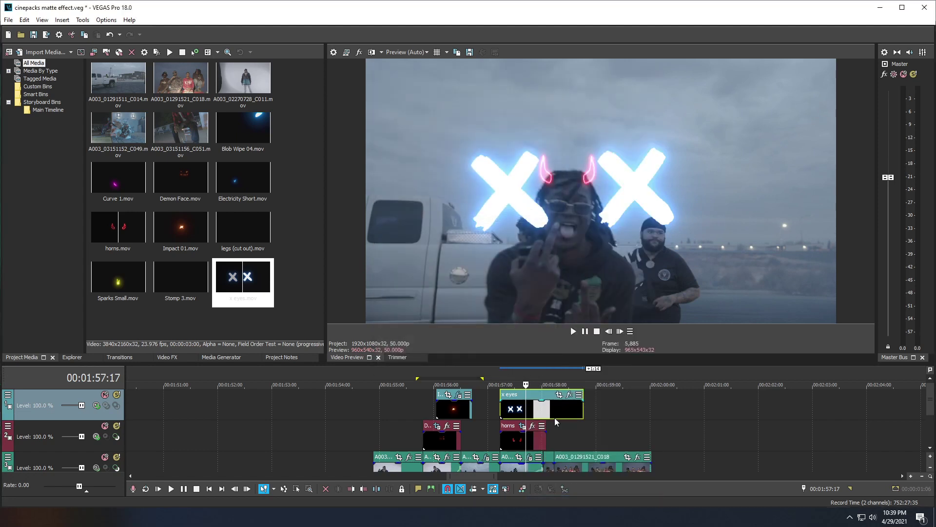
Step: Trim the x eyes clip's end shorter and park the playhead at its start
left_click(544, 413)
left_click(546, 413)
left_click_drag(585, 409, 546, 409)
left_click(515, 409)
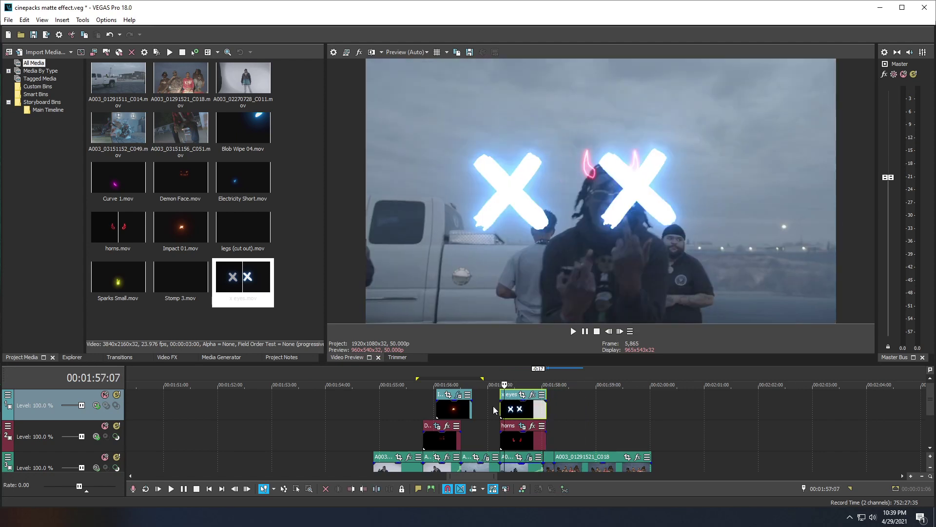
left_click(499, 407)
Step: In the x eyes Pan/Crop, shrink the glowing X's and shift them toward the performer's face
left_click(522, 395)
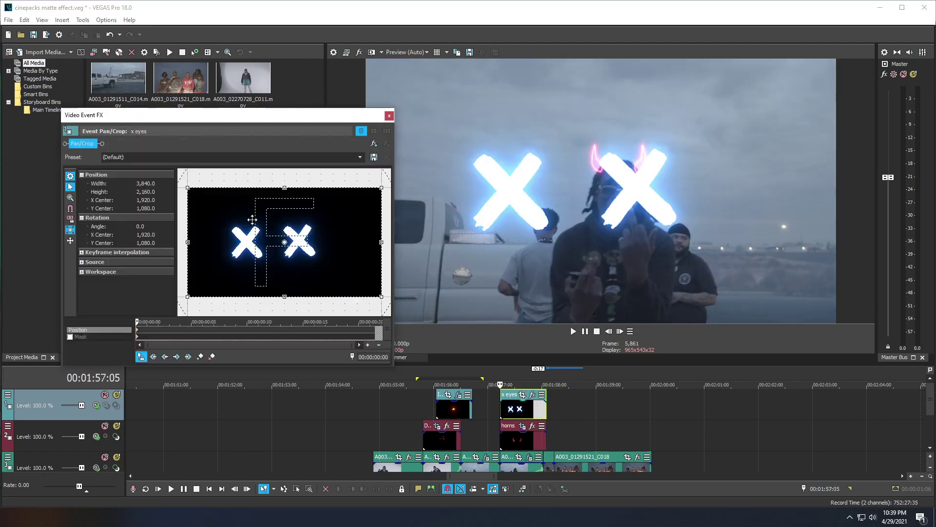
left_click_drag(187, 297, 69, 342)
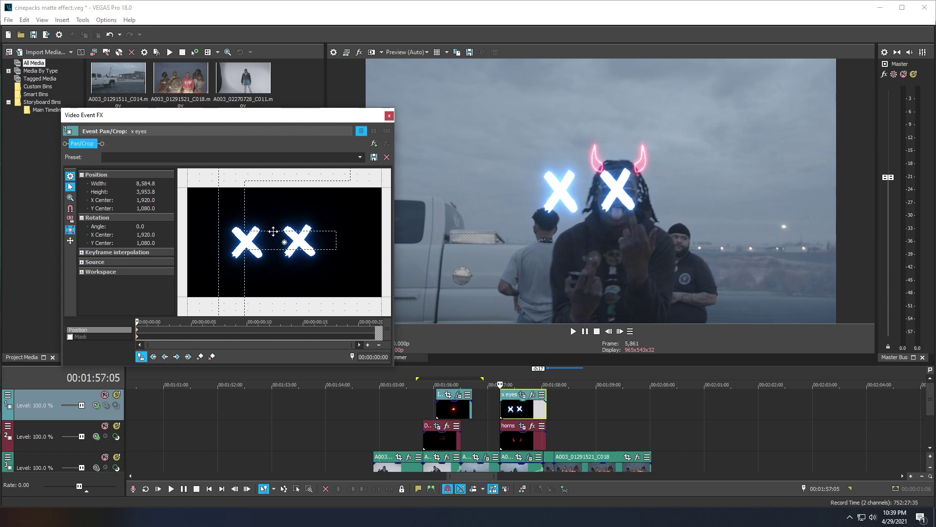
scroll(271, 232, "down", 4)
scroll(260, 238, "down", 2)
left_click_drag(205, 205, 151, 187)
left_click_drag(277, 215, 253, 211)
scroll(277, 242, "down", 2)
scroll(276, 242, "down", 1)
left_click_drag(209, 241, 256, 242)
Step: Size the X's to the eyes, align them over both eyes, then close Pan/Crop and play back
left_click_drag(207, 214, 187, 196)
left_click_drag(246, 226, 251, 228)
scroll(252, 227, "down", 1)
scroll(217, 211, "down", 1)
left_click_drag(249, 223, 246, 224)
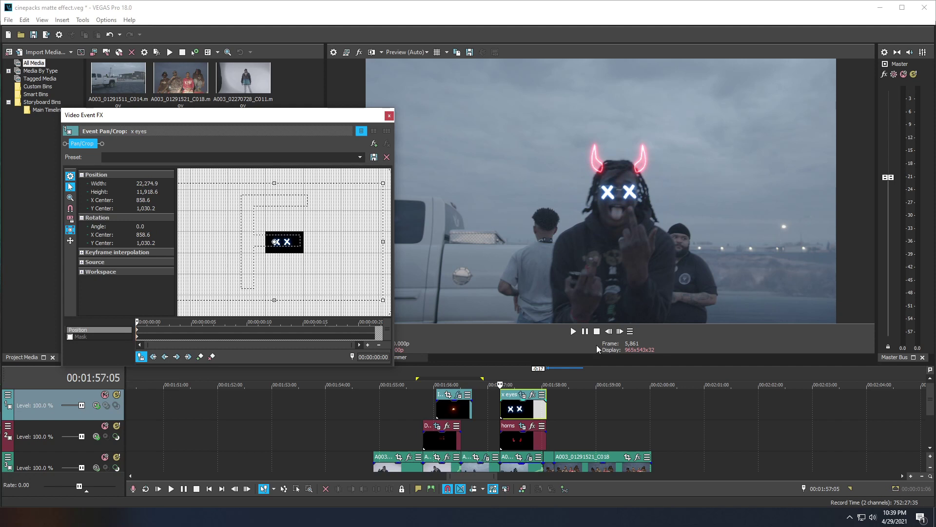
left_click(619, 331)
left_click(620, 331)
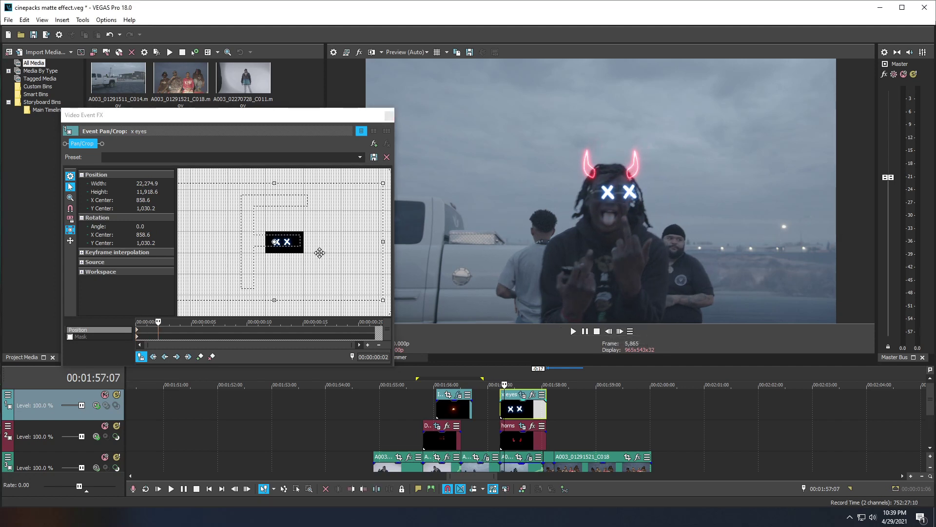
left_click(389, 115)
key("space")
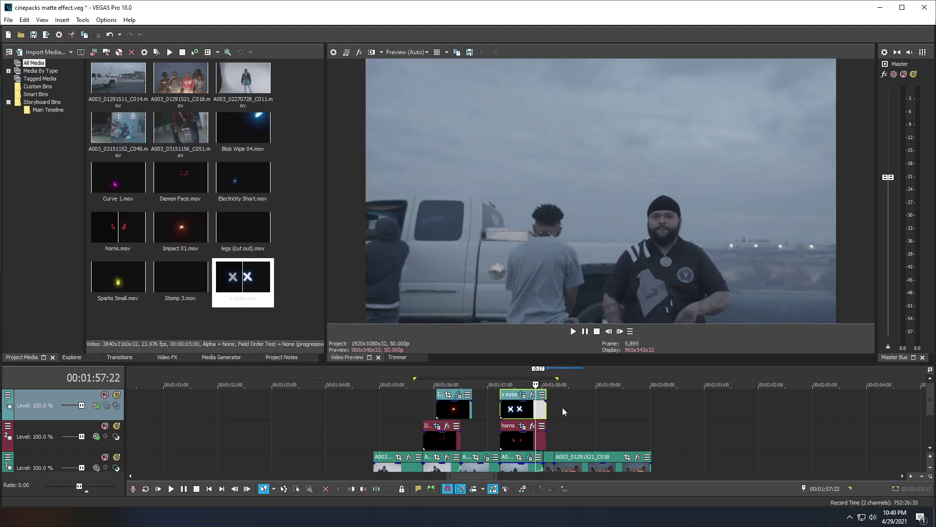
key("space")
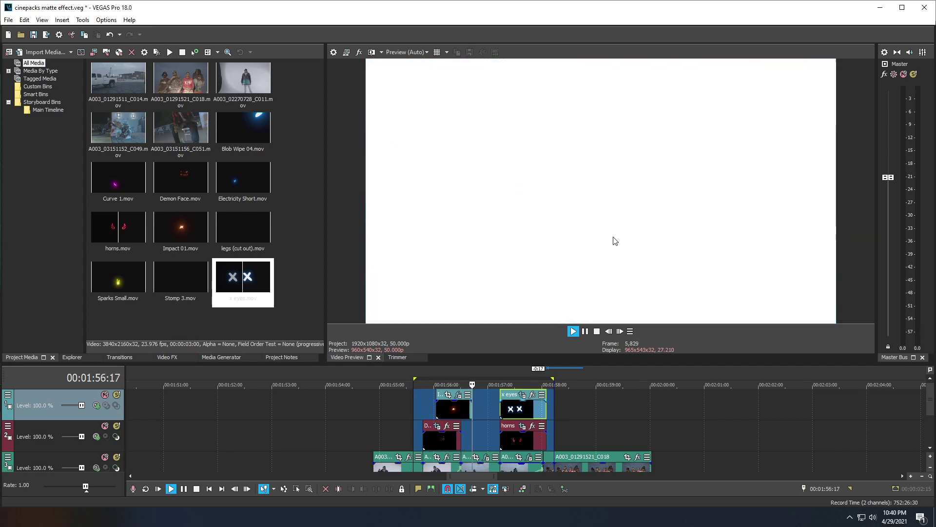
Step: Stop the looped playback, park the playhead at 01:58:00 and bring up the track header menu
left_click(596, 331)
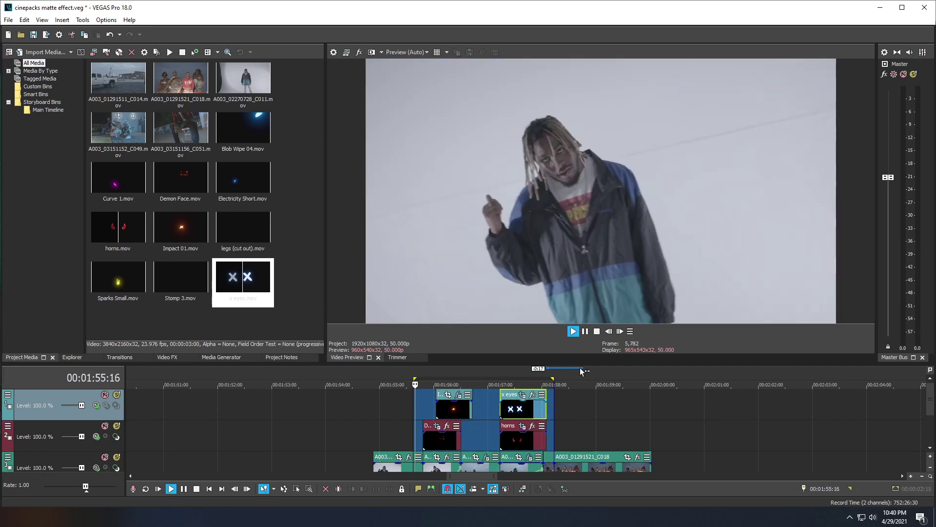
left_click(542, 463)
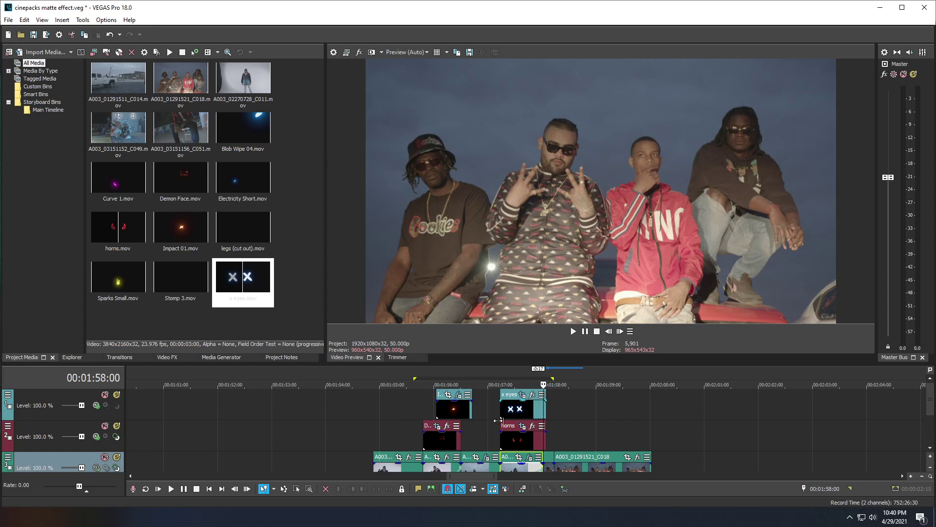
right_click(569, 400)
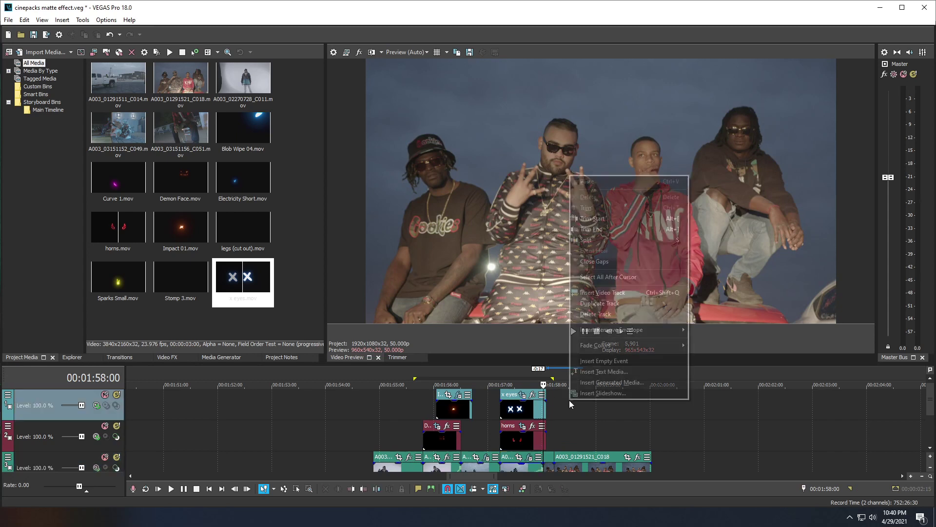
Step: Insert a new top video track and drop Blob Wipe 04.mov onto it
left_click(624, 293)
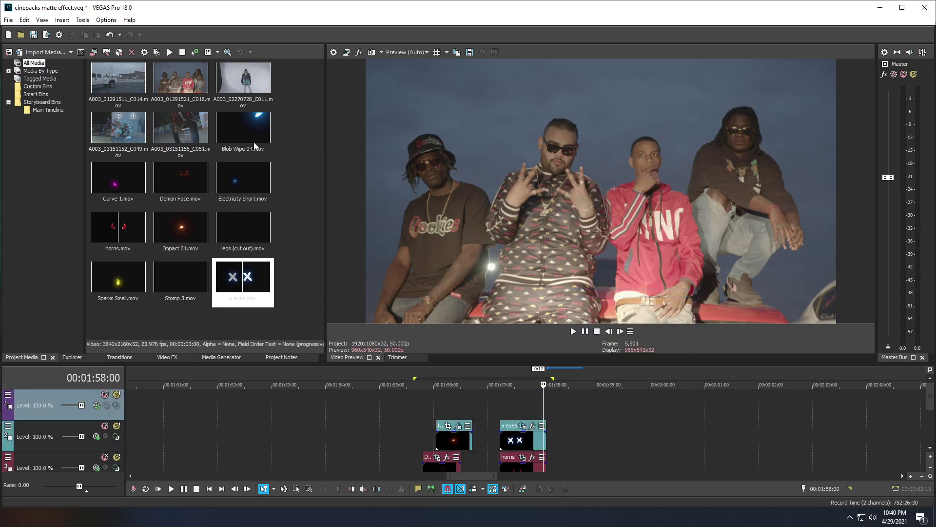
left_click_drag(251, 132, 403, 323)
left_click_drag(555, 400, 542, 415)
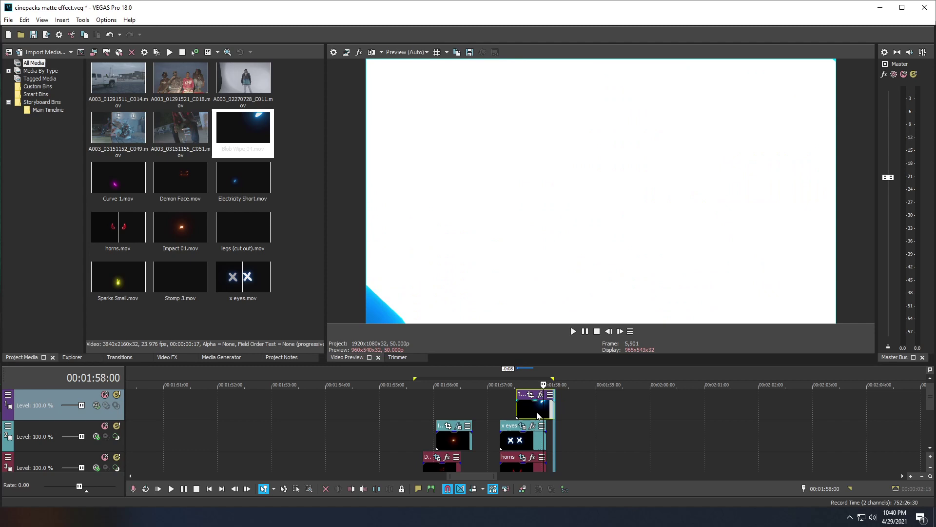
Step: Trim and shift the Blob Wipe 04 clip so it bridges the shot cut
left_click_drag(554, 415, 551, 418)
scroll(537, 435, "up", 6)
left_click_drag(488, 412, 497, 414)
scroll(540, 458, "down", 6)
scroll(539, 462, "up", 4)
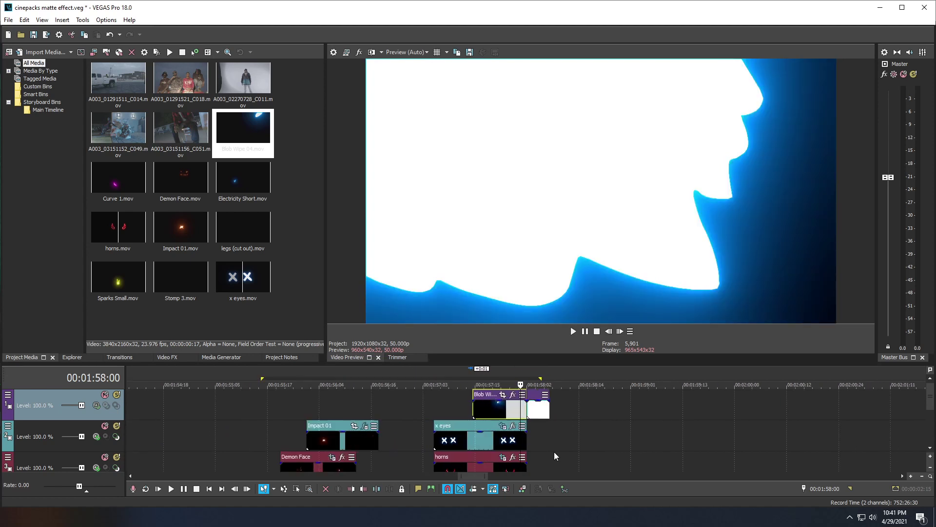
left_click_drag(930, 402, 927, 418)
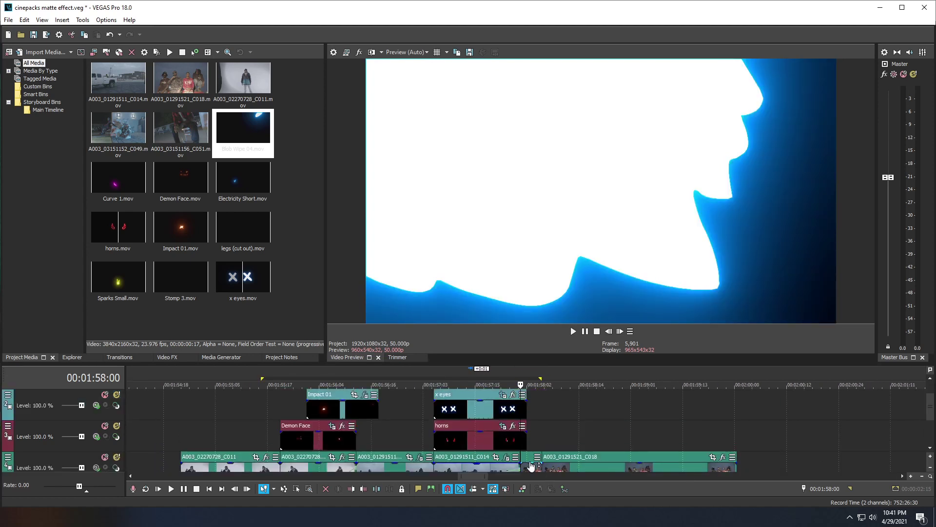
left_click_drag(930, 415, 930, 392)
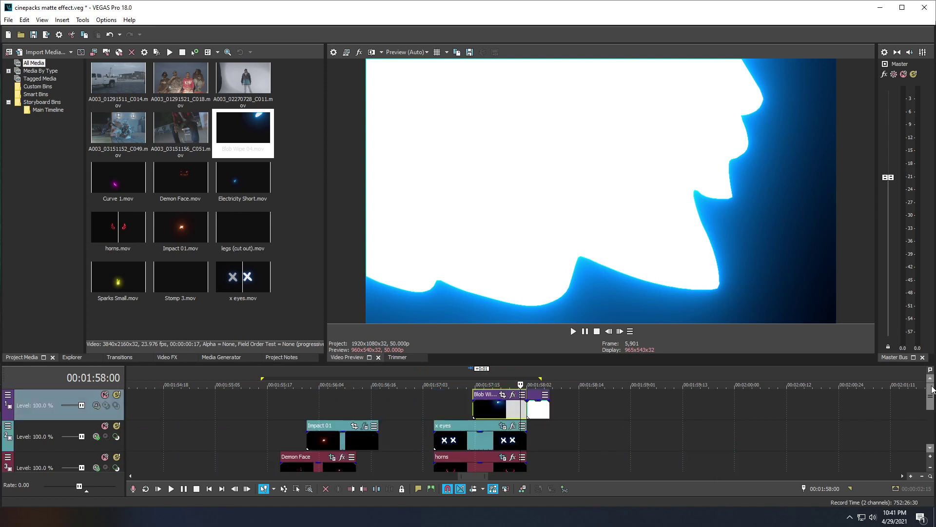
left_click_drag(502, 411, 488, 410)
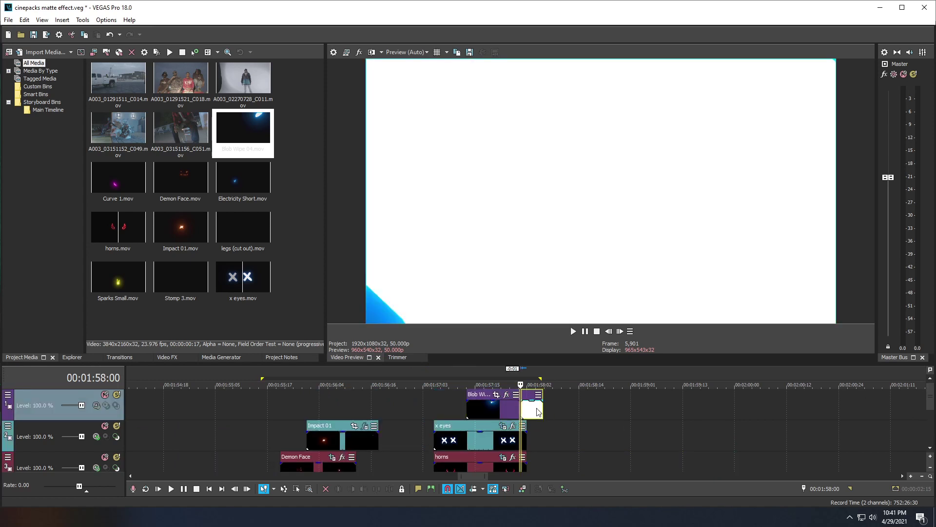
Step: Set the top track's compositing to Source Alpha and extend the loop region past the wipe
left_click(98, 408)
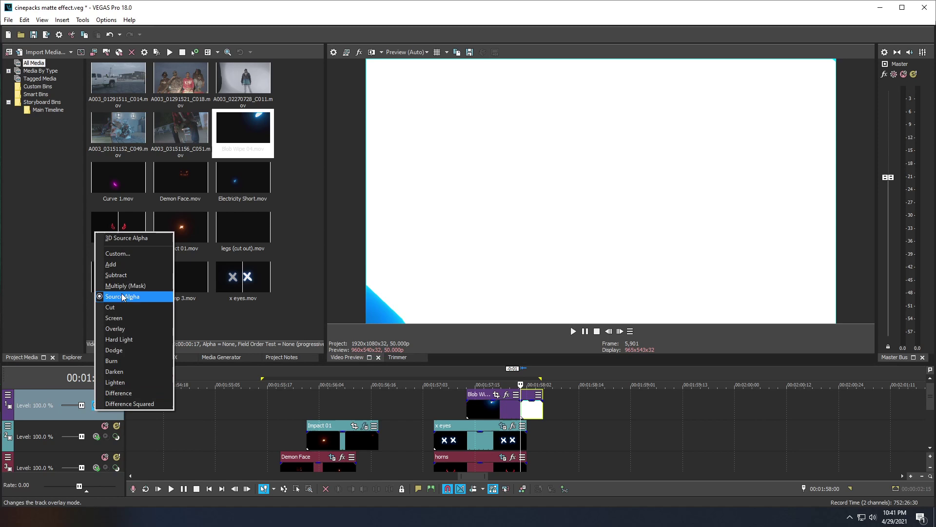
left_click(122, 265)
left_click(405, 406)
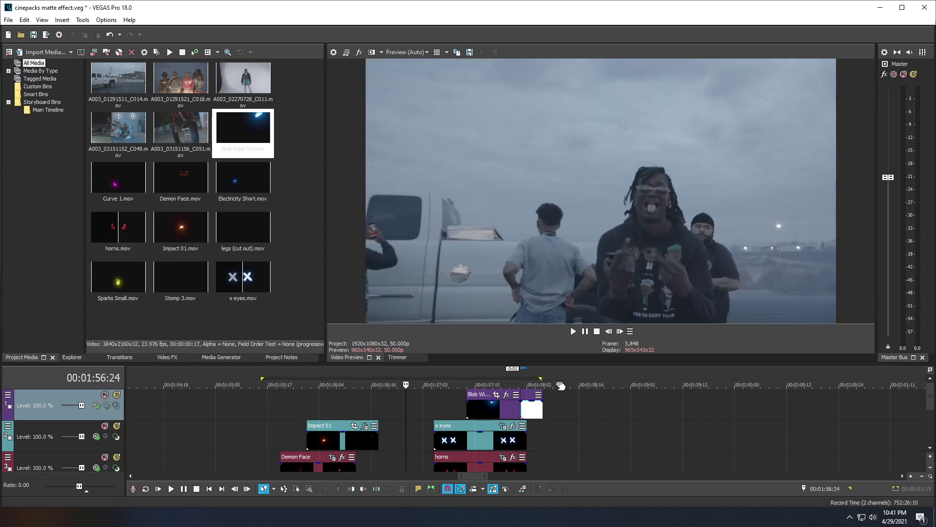
left_click_drag(540, 379, 603, 379)
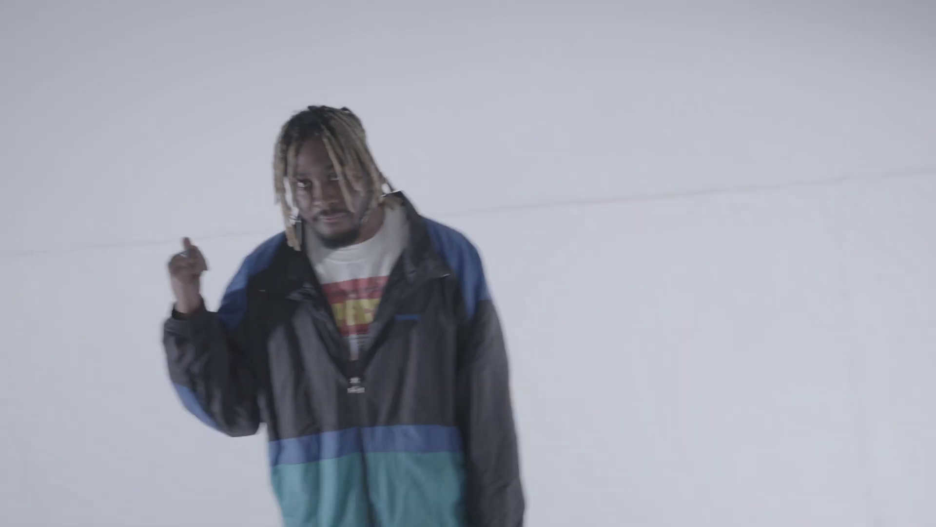